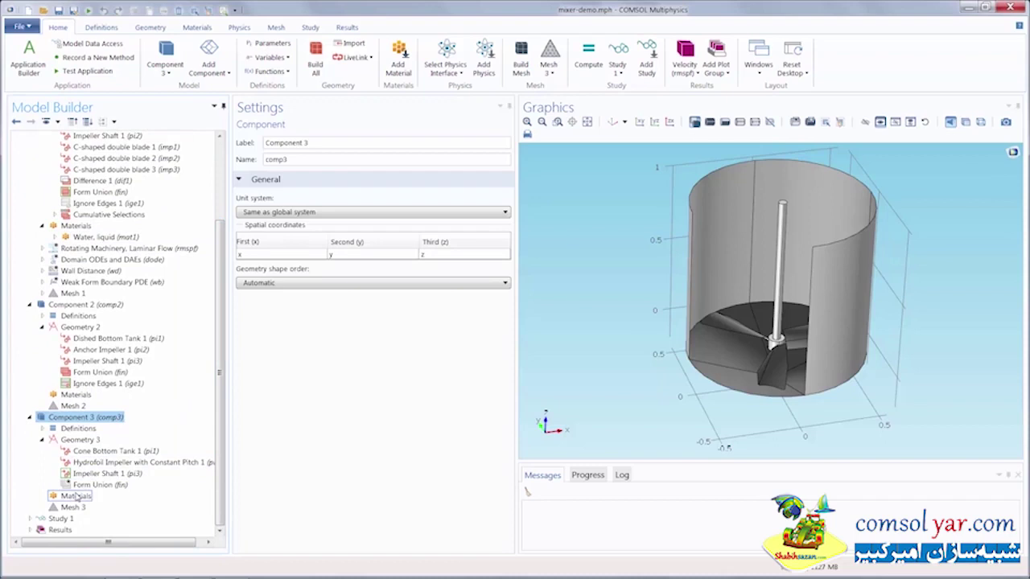
- Add Steel AISI 4340 from the Built-In material library to the global materials
drag(219, 307, 222, 244)
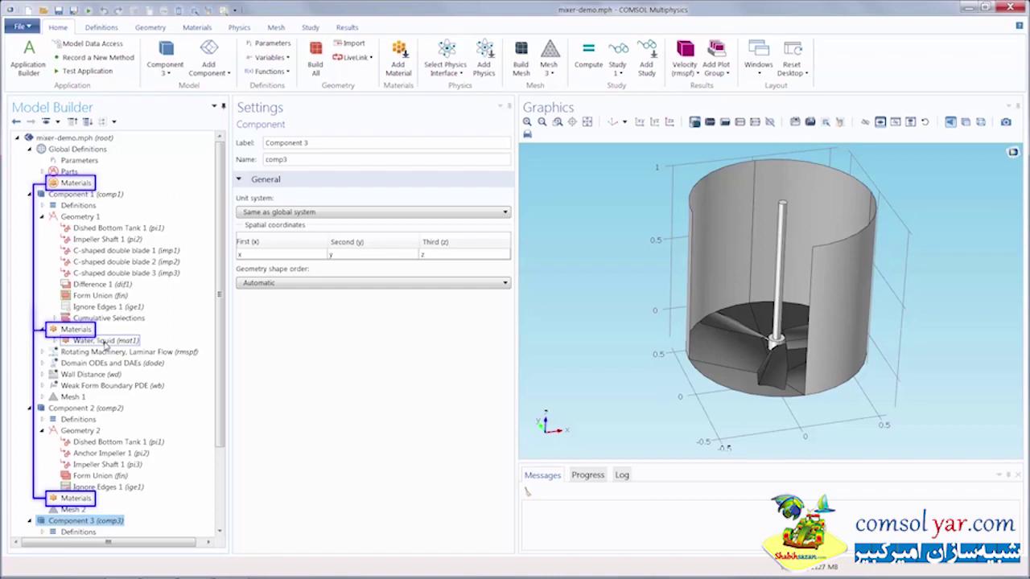
right_click(78, 185)
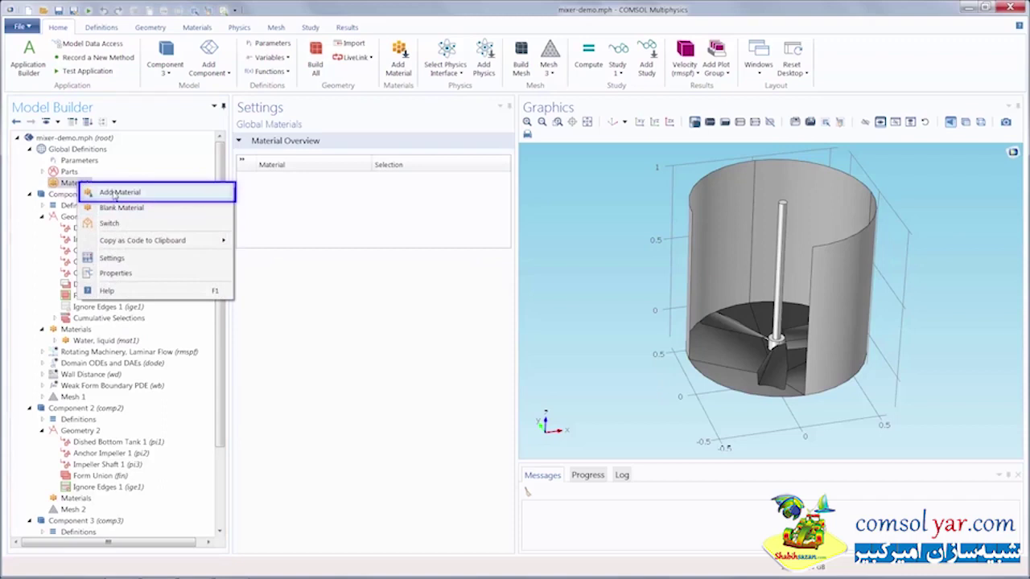
click(127, 167)
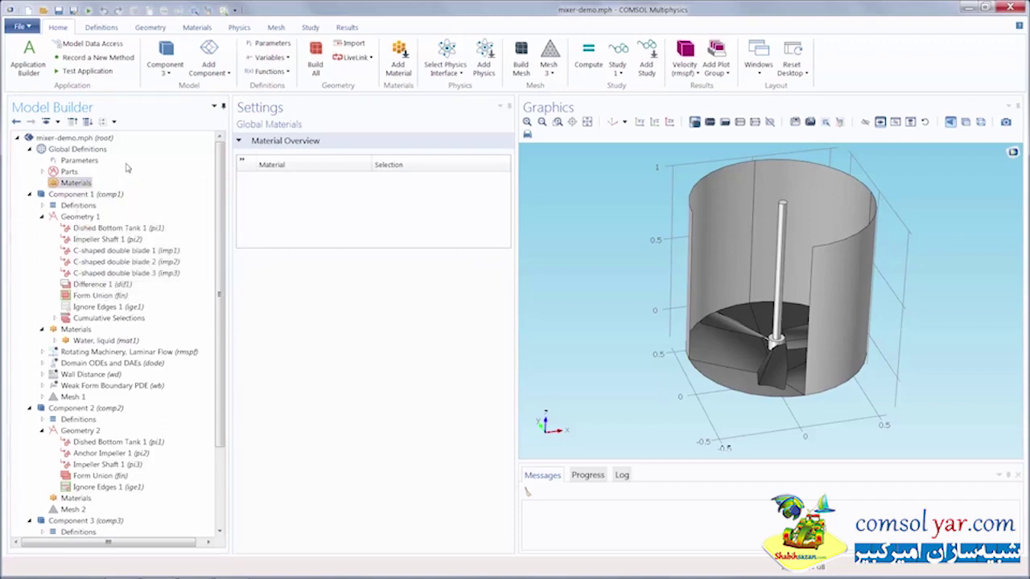
click(194, 29)
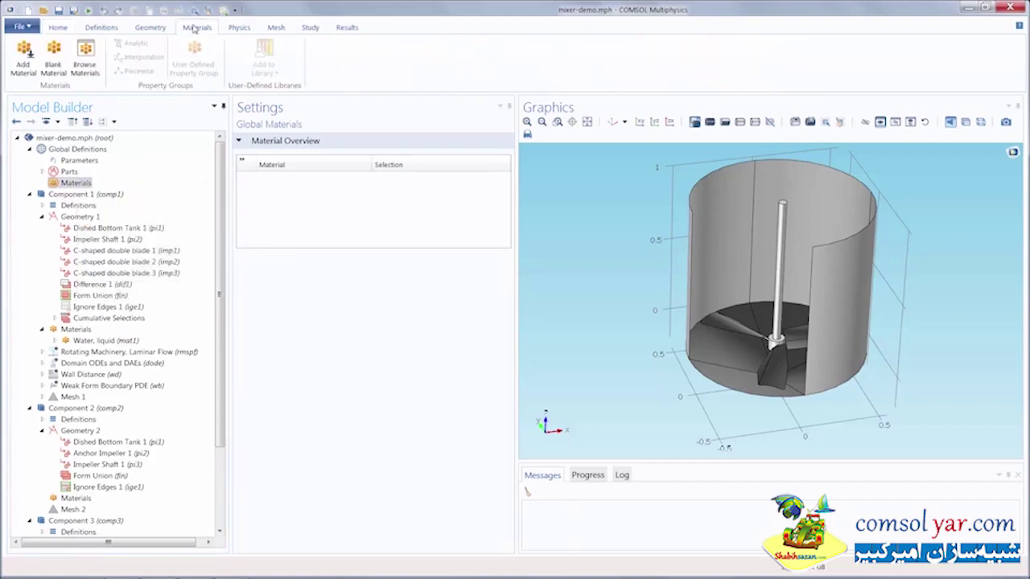
click(22, 62)
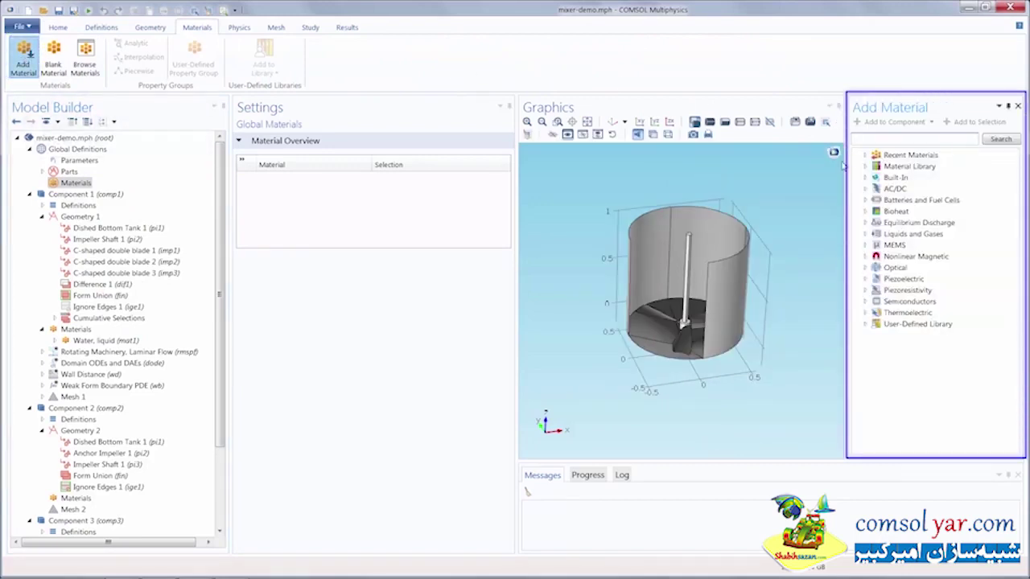
click(864, 177)
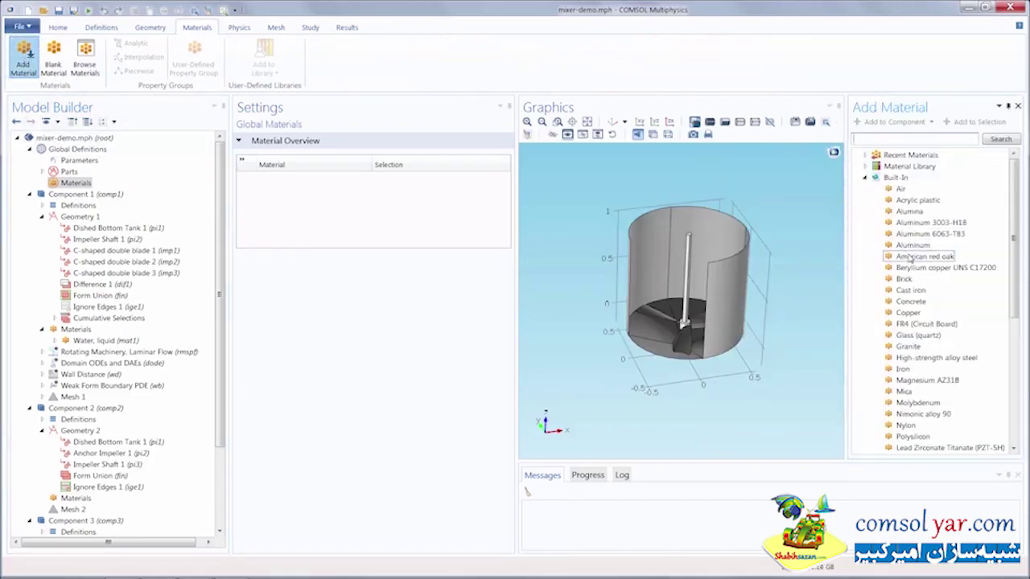
scroll(909, 255, down, 5)
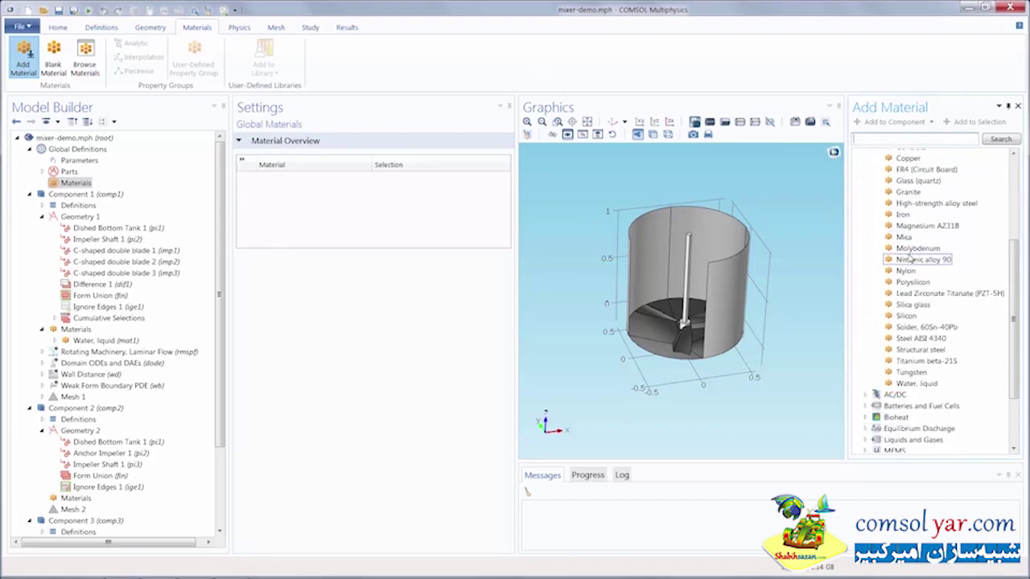
click(918, 338)
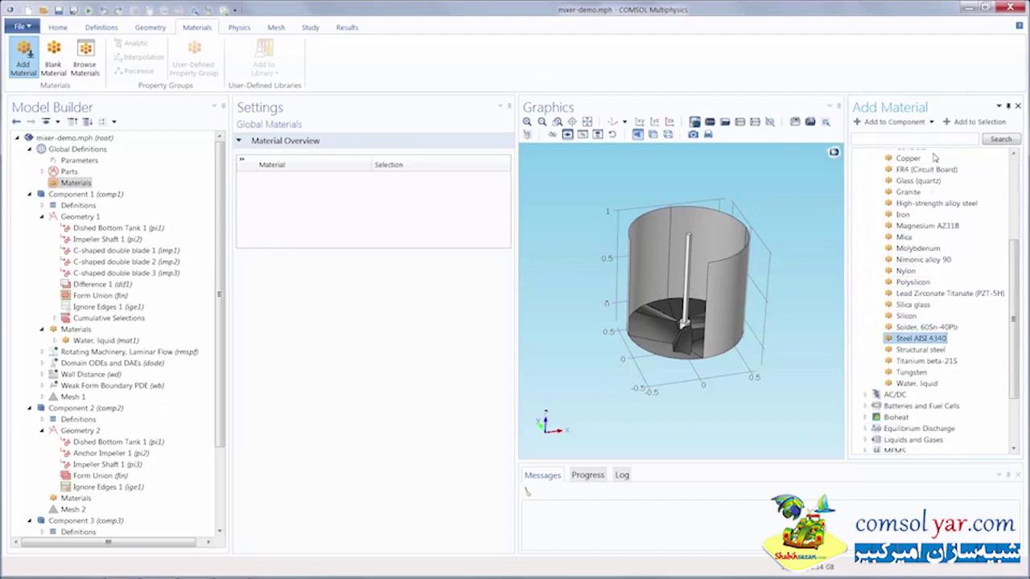
click(930, 121)
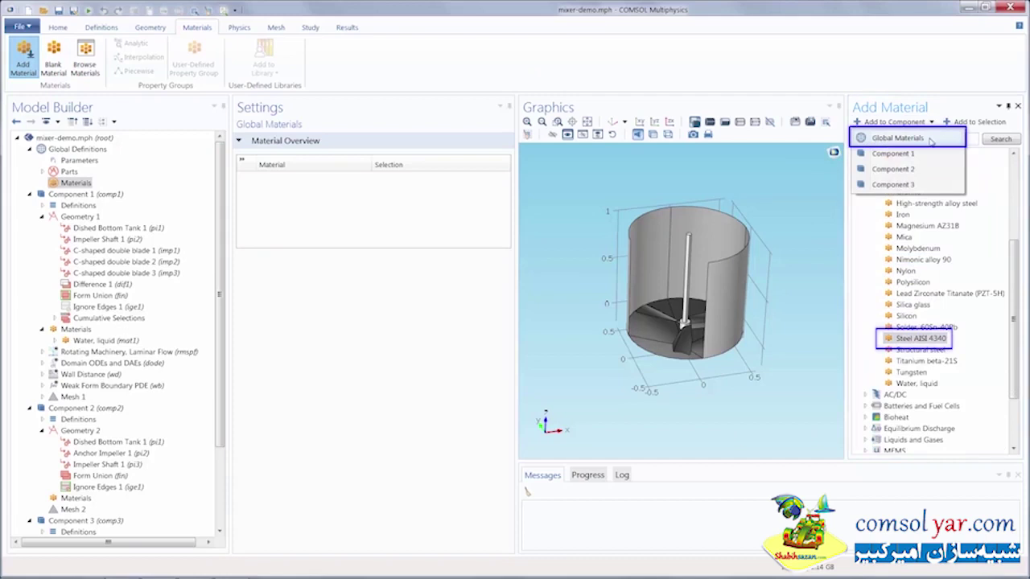
click(931, 139)
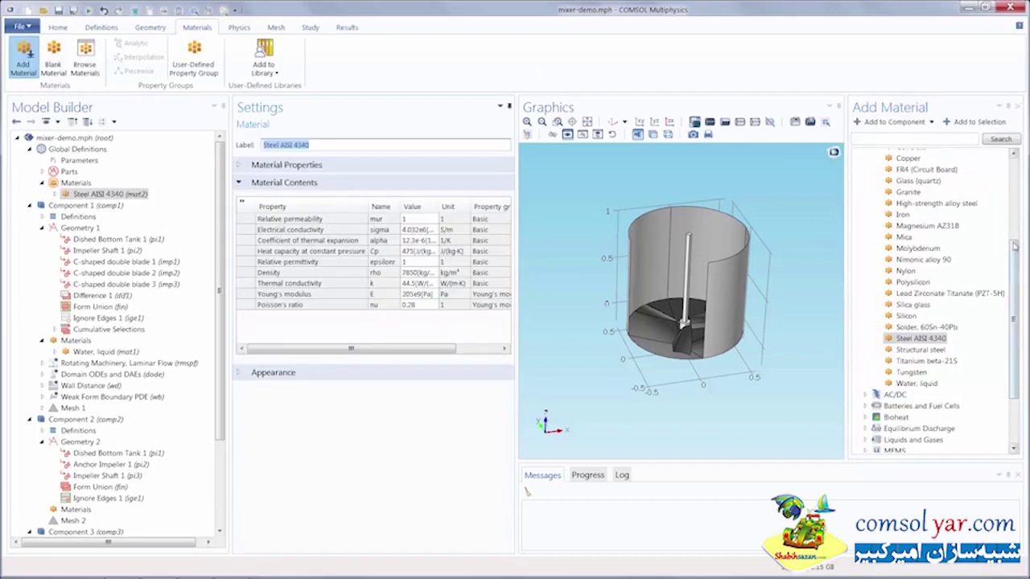
- Add Polypropylene [solid] from the Miscellaneous Polymers group of the Material Library to the global materials
drag(1015, 247, 1014, 165)
click(863, 166)
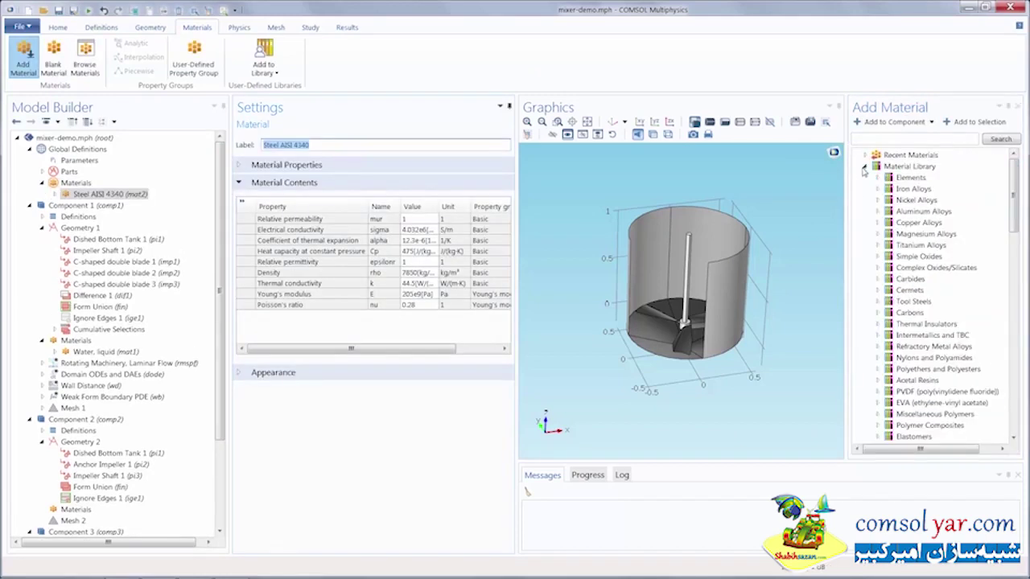
scroll(863, 261, down, 2)
scroll(863, 260, down, 3)
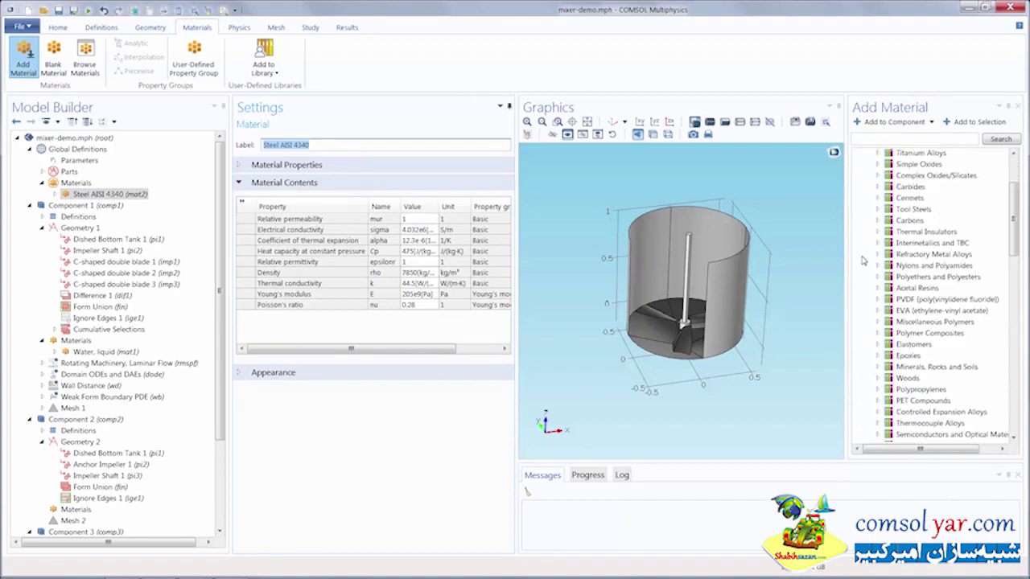
click(878, 259)
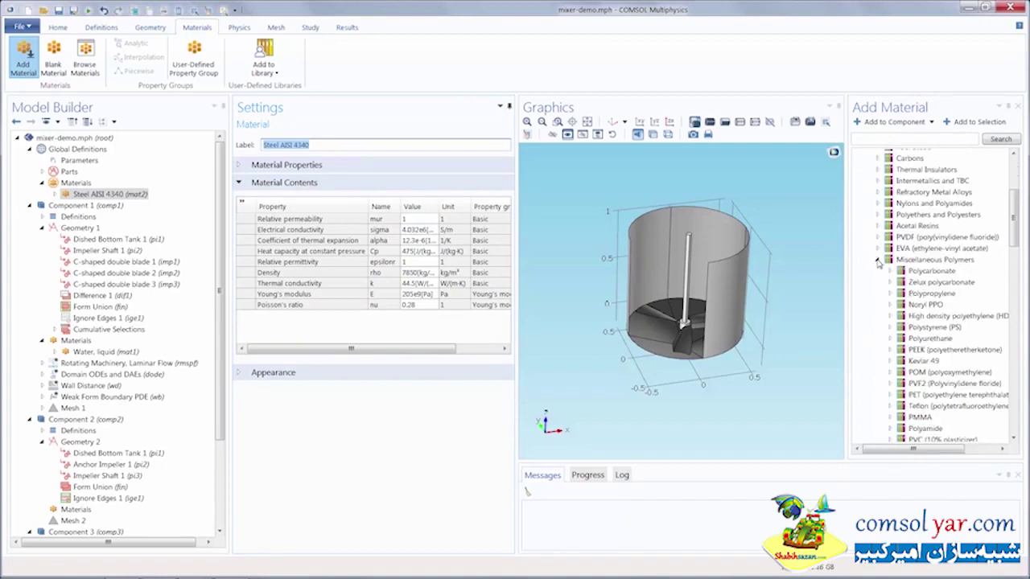
click(890, 294)
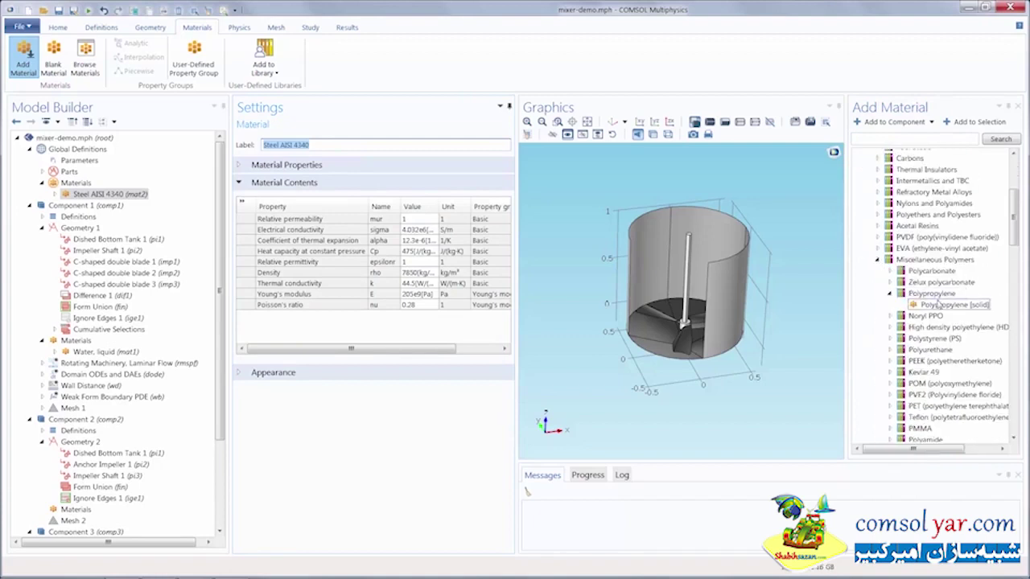
click(951, 305)
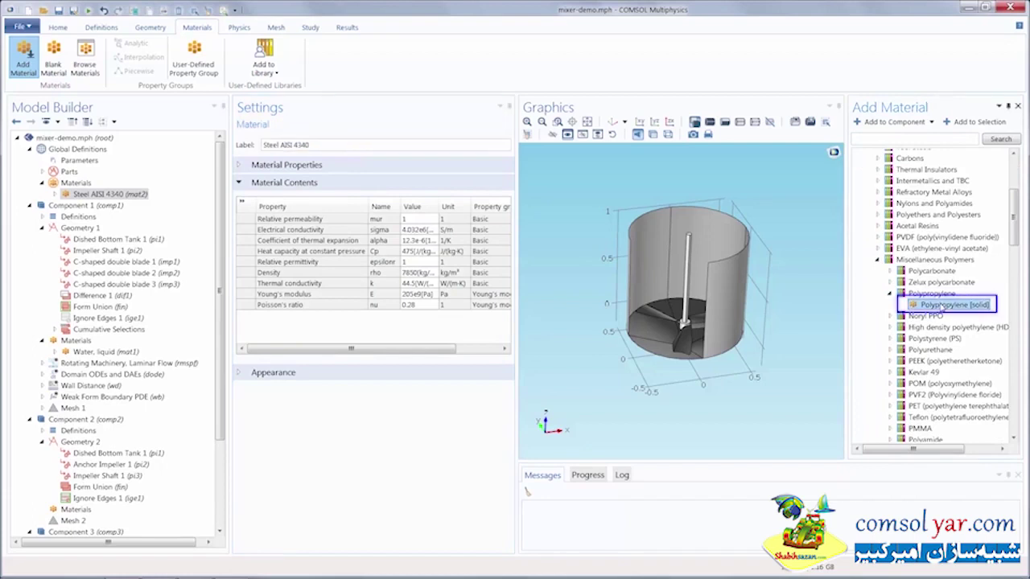
click(930, 122)
click(898, 139)
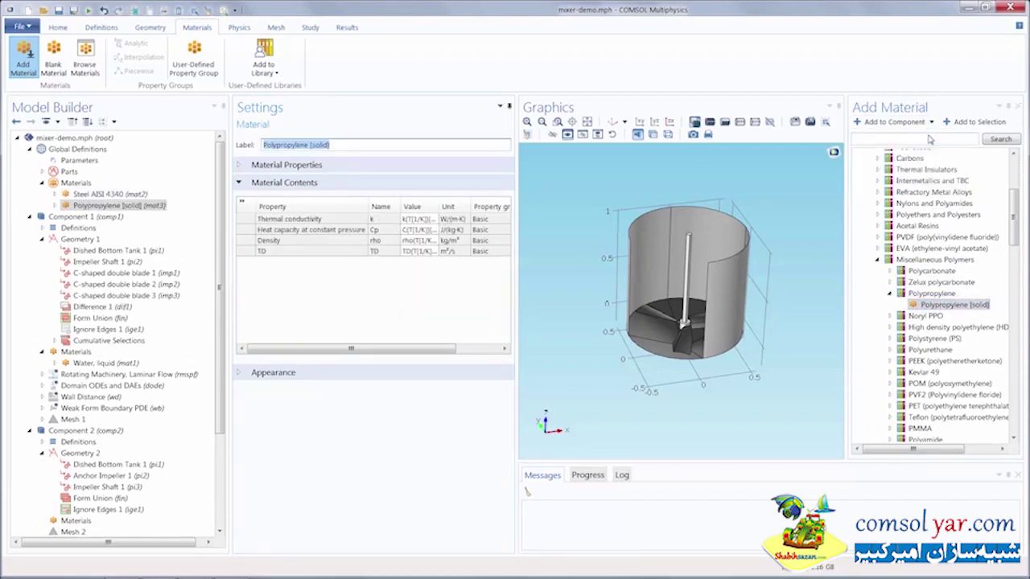
- Add High density polyethylene (HDPE) [solid] to the global materials and close the material browser
click(890, 328)
click(953, 338)
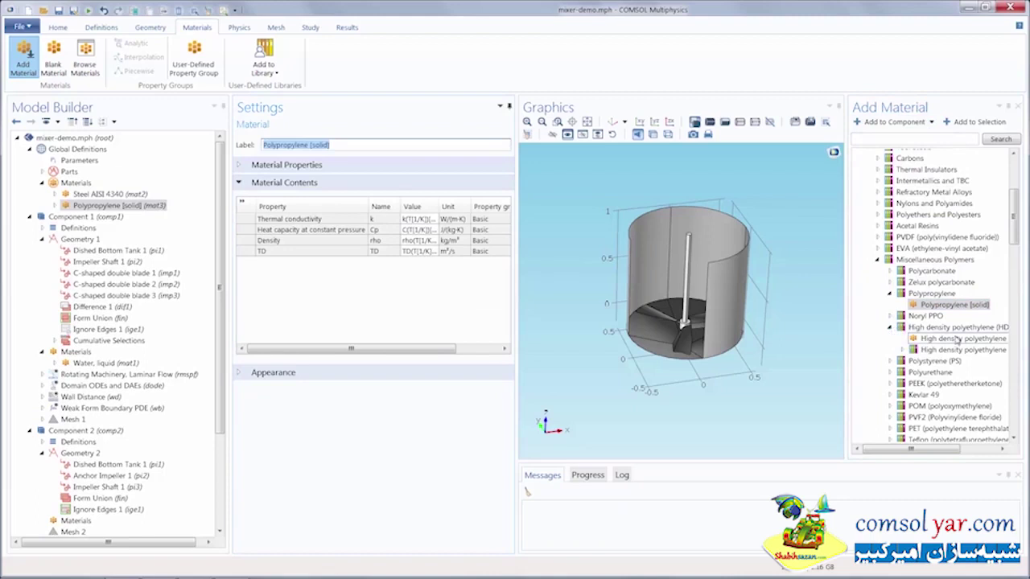
click(930, 121)
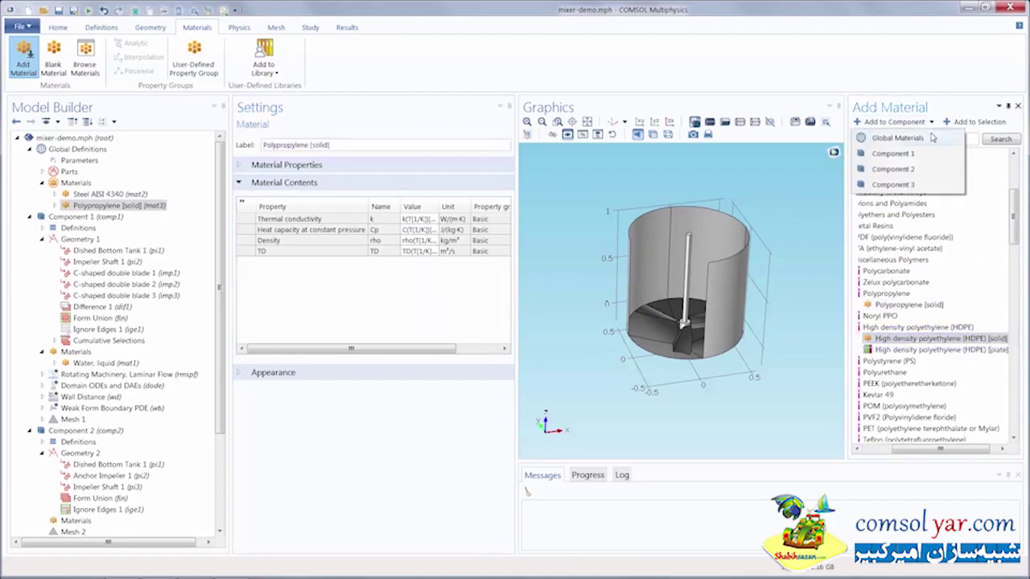
click(898, 139)
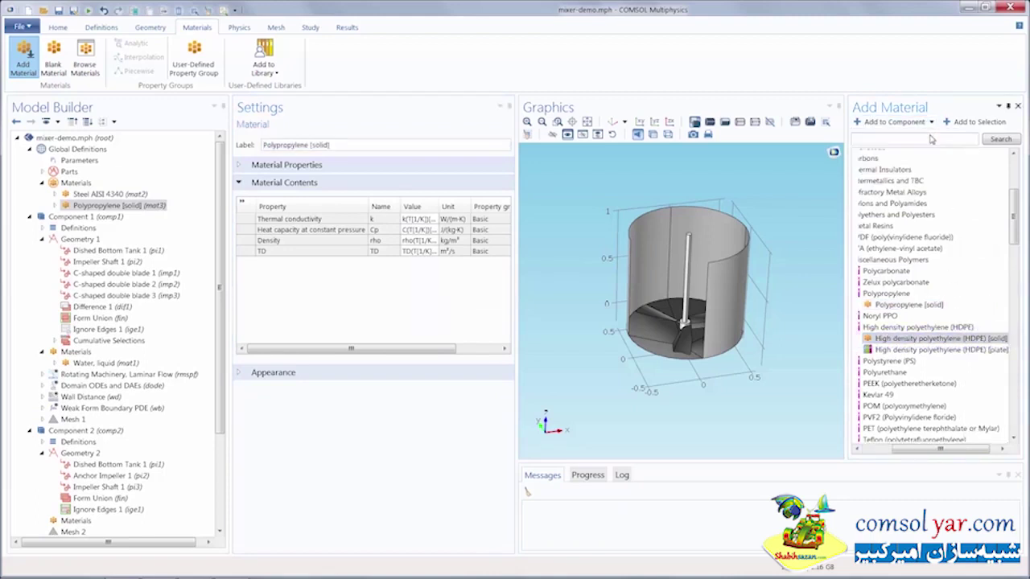
click(32, 69)
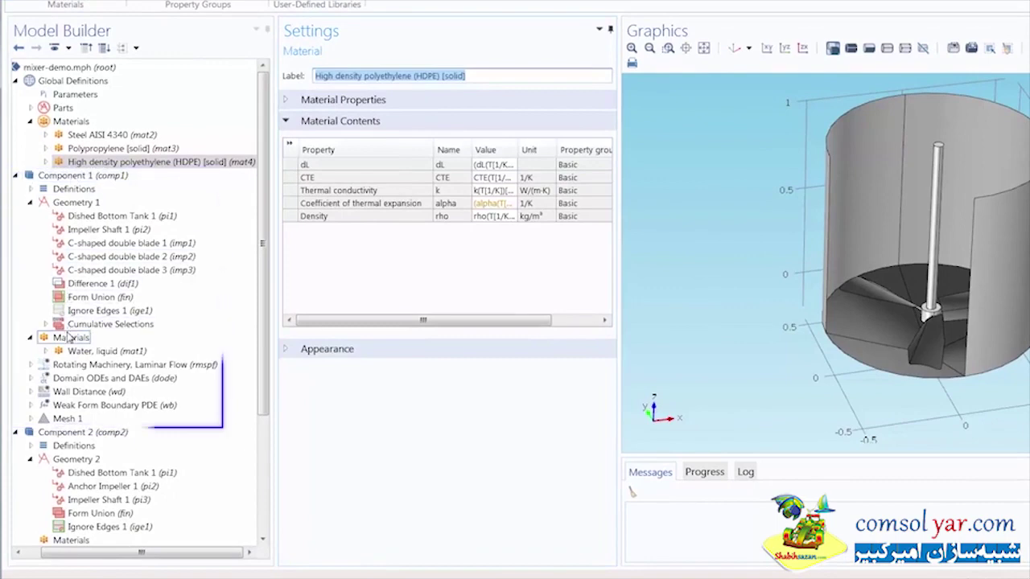
- Move the Water, liquid material from Component 1 into the global materials
click(94, 352)
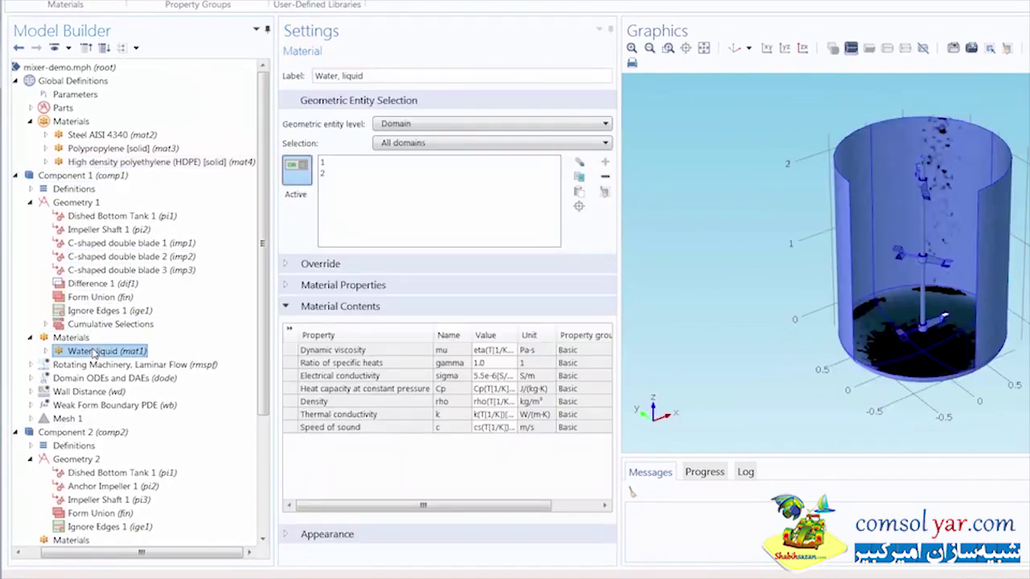
drag(94, 353, 96, 137)
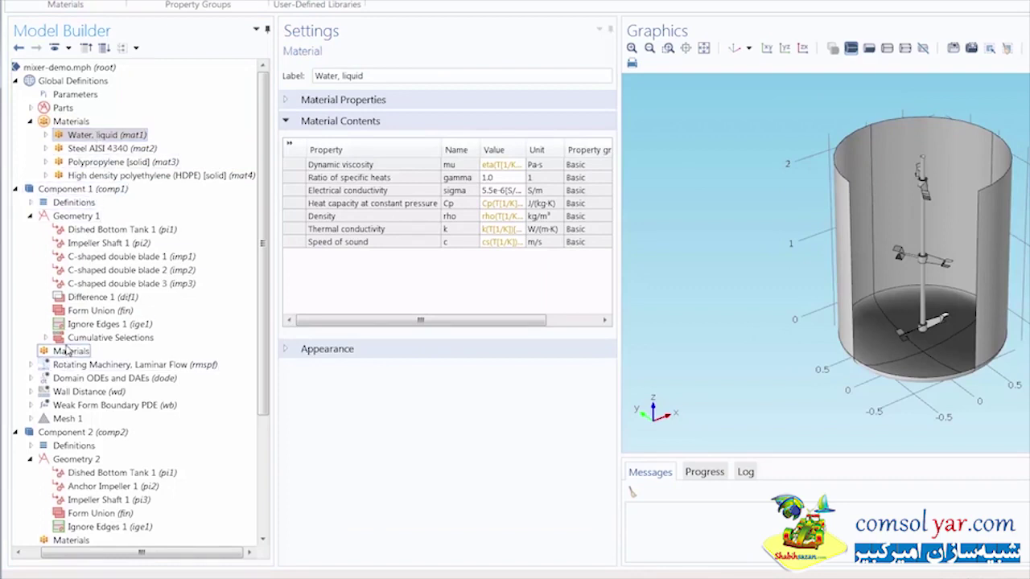
- Add a material link under Component 1's materials and link it to the global Water, liquid material
click(70, 352)
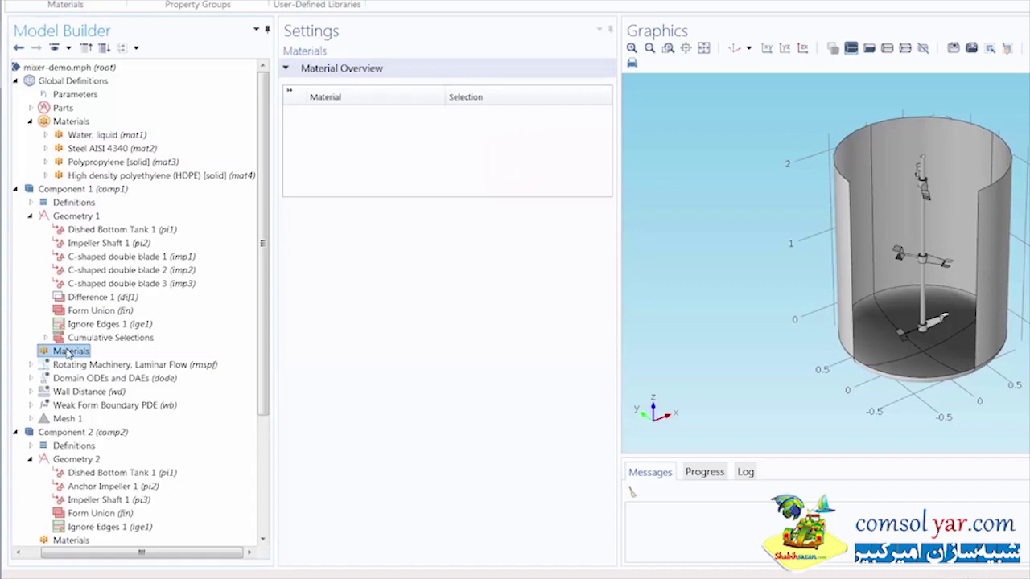
right_click(70, 352)
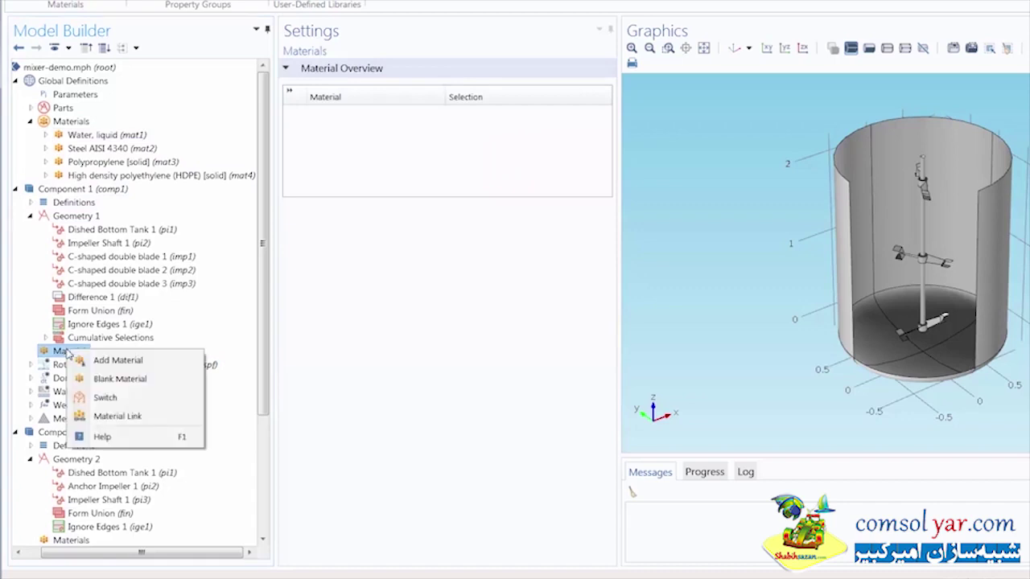
click(147, 416)
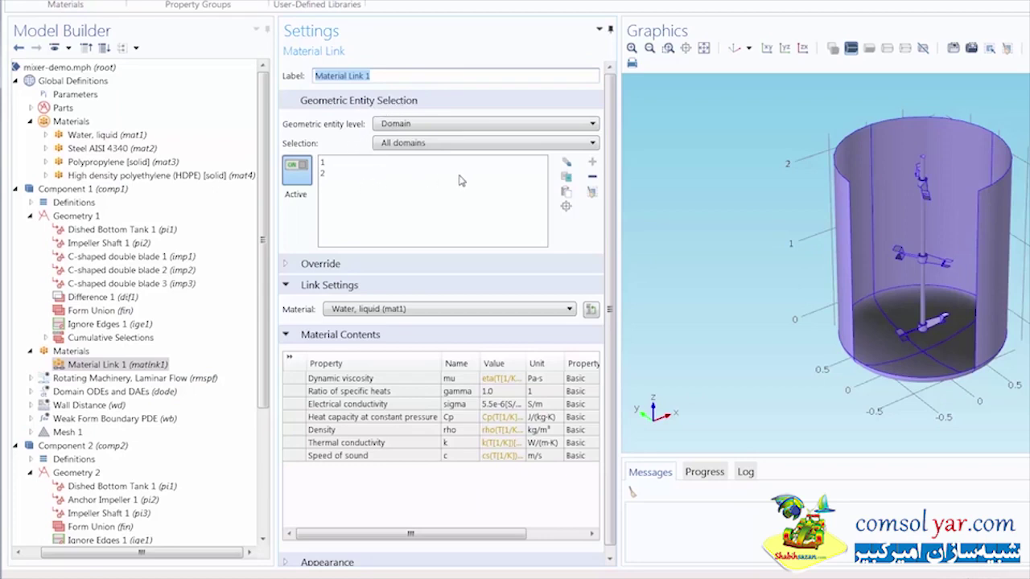
mouse_move(704, 181)
mouse_down()
mouse_move(713, 145)
mouse_move(734, 236)
mouse_move(731, 207)
mouse_move(713, 196)
mouse_up()
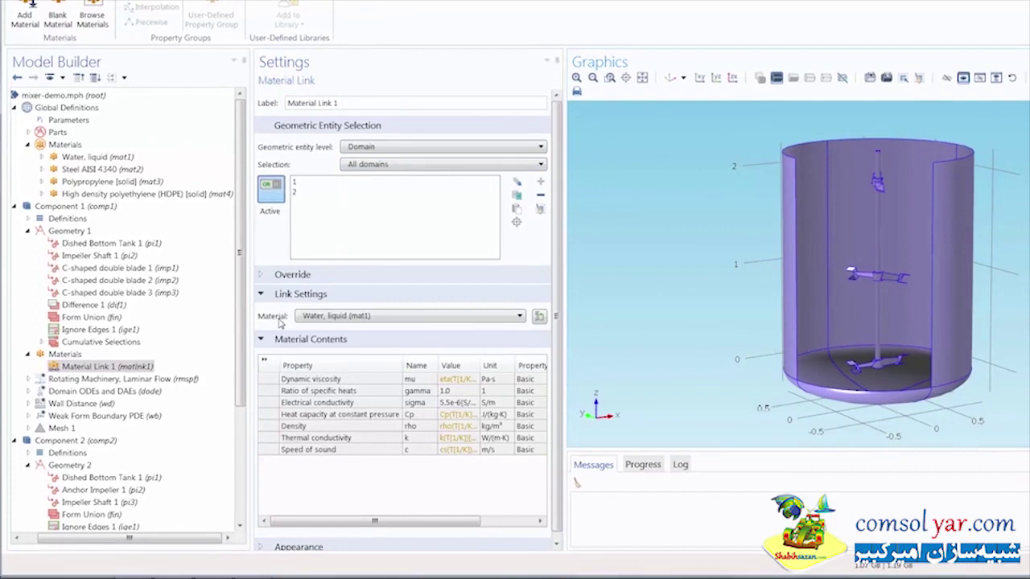
click(369, 317)
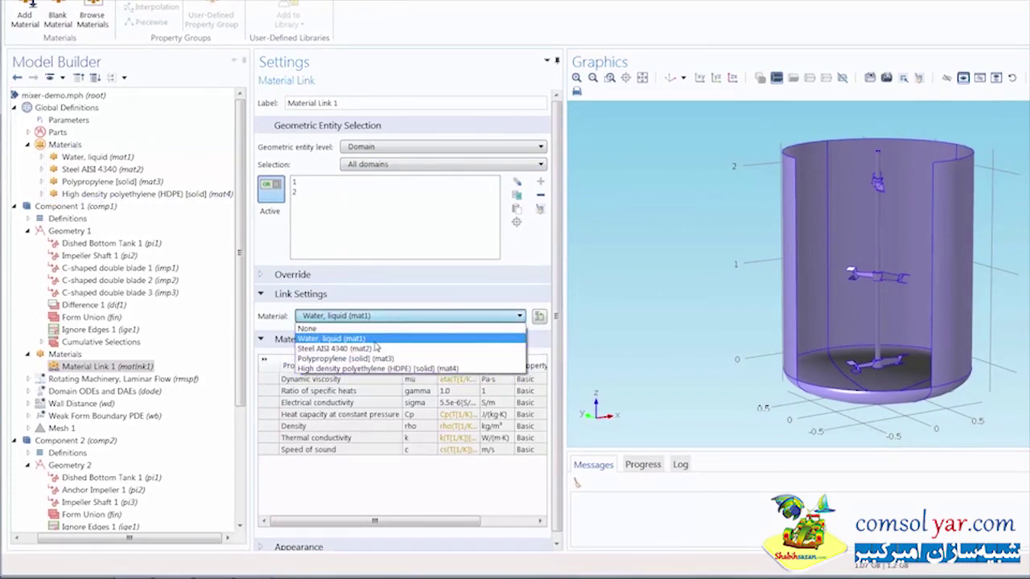
click(375, 341)
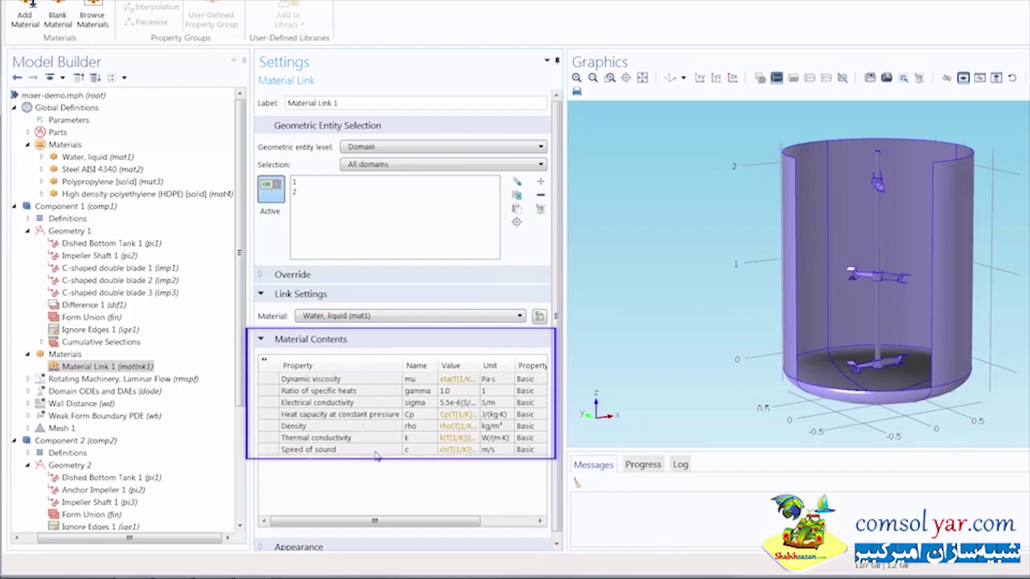
- Set the appearance family of Component 1's material link to Water
scroll(338, 499, down, 1)
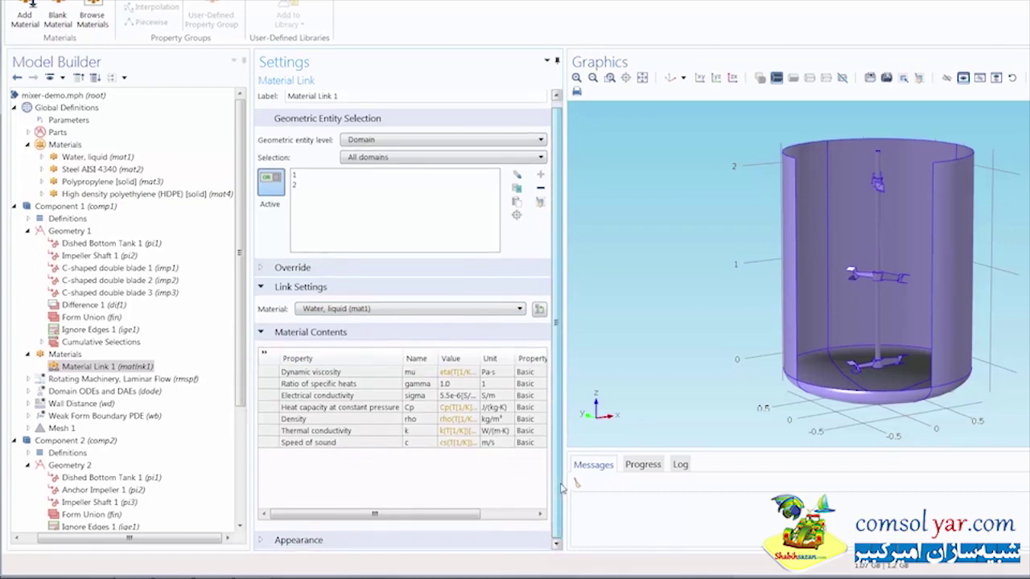
click(313, 543)
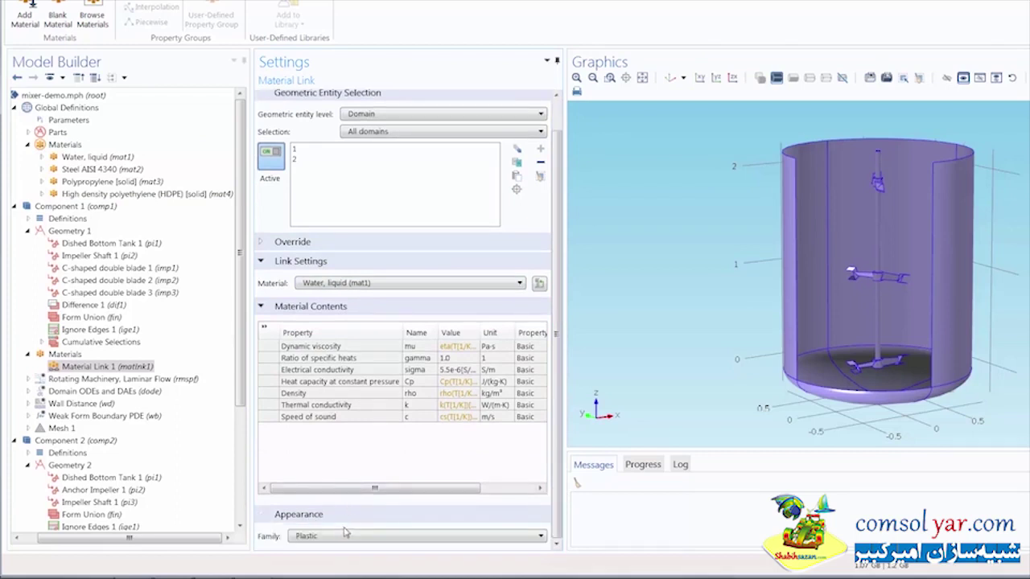
click(343, 538)
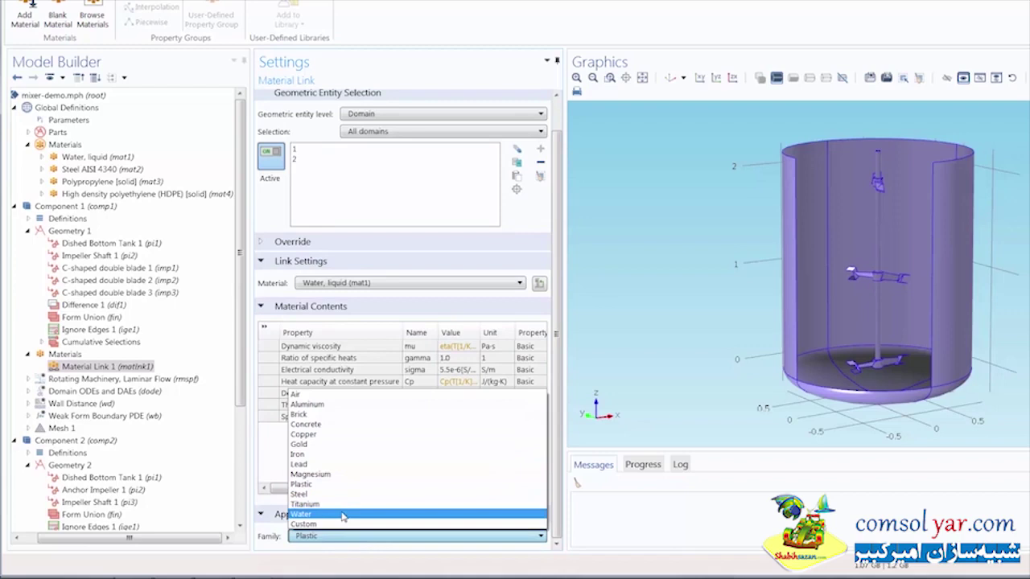
click(342, 515)
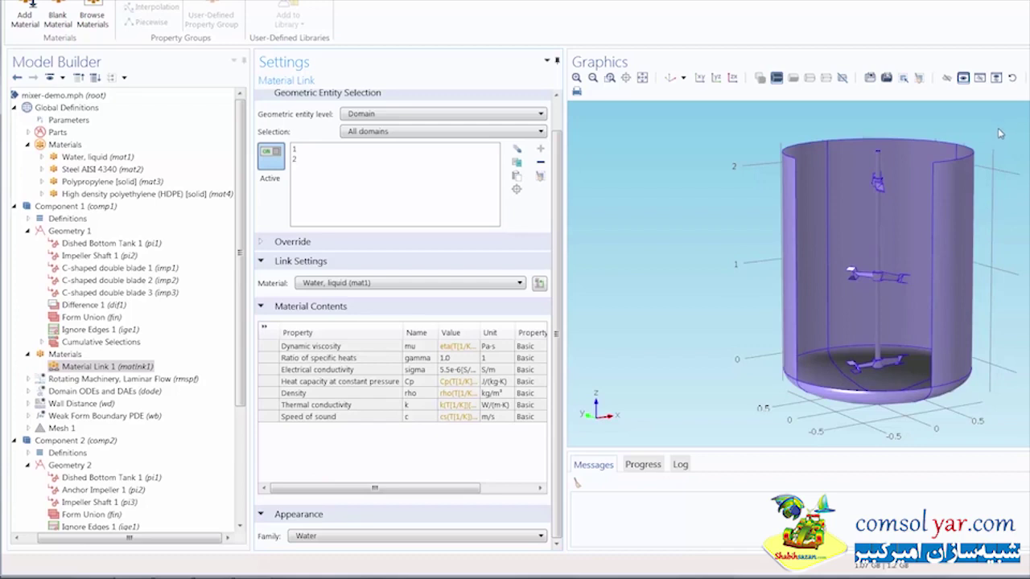
- Reset hiding in the graphics view to show the whole mixer geometry with its water-filled domains
click(1012, 80)
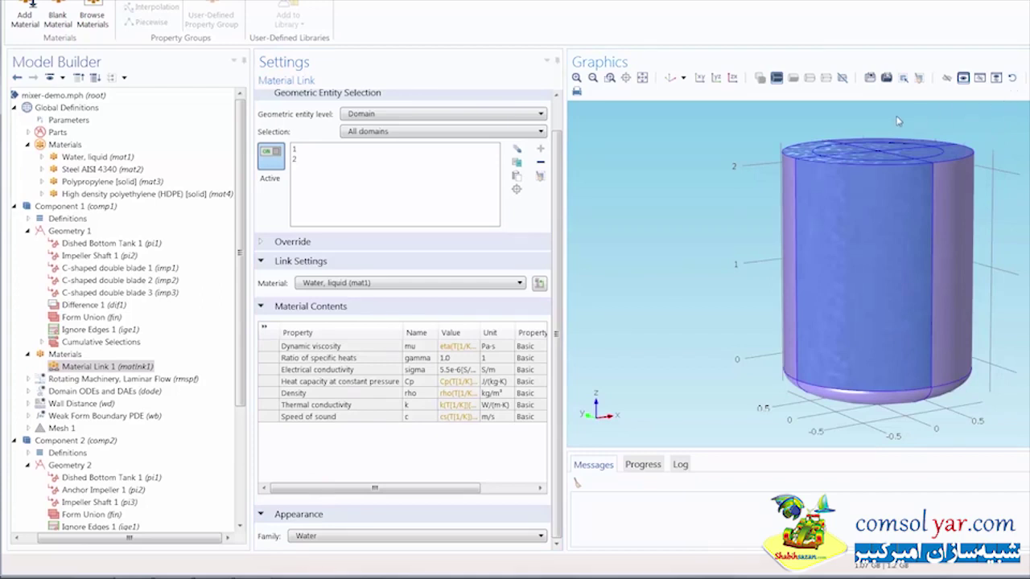
drag(898, 122, 899, 148)
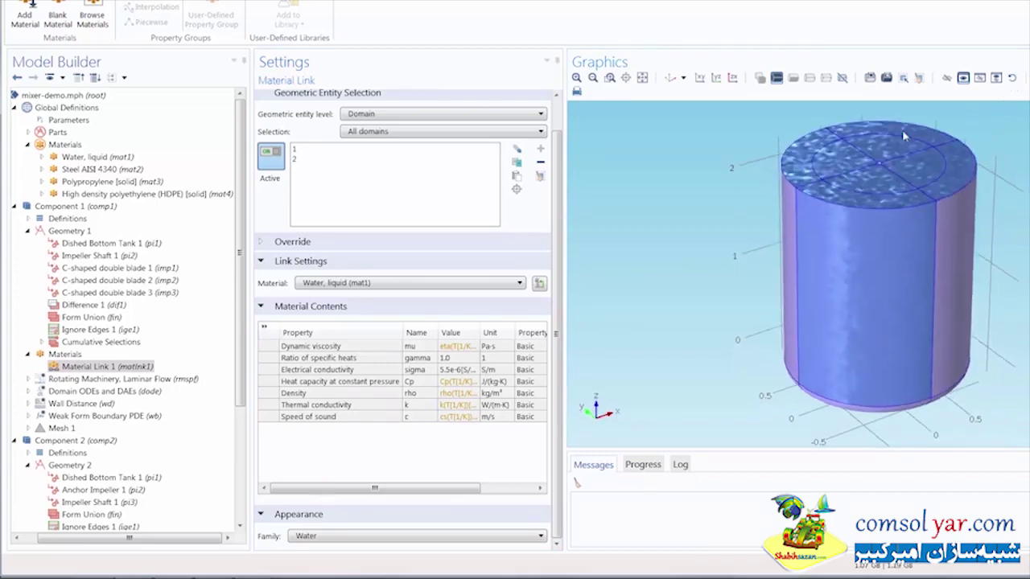
- Hide the front boundaries of Component 1's tank and inner fluid region in the graphics view to expose the impeller
click(947, 80)
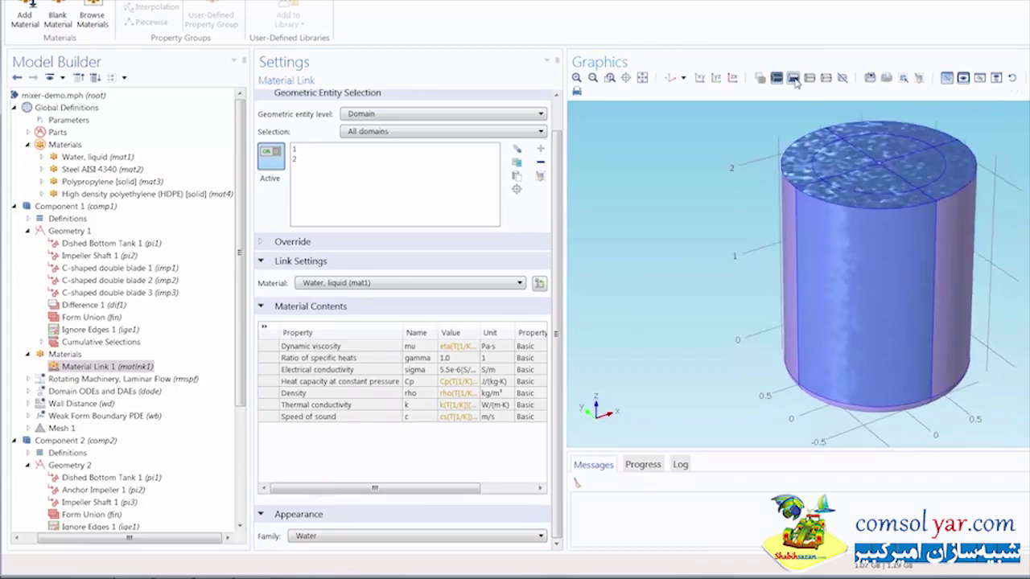
click(794, 78)
click(854, 207)
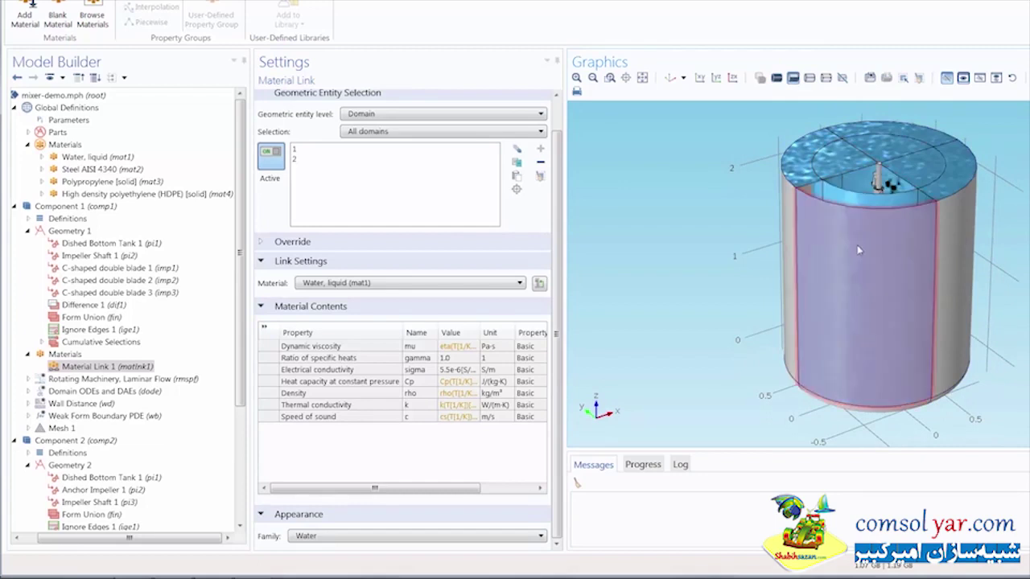
click(861, 270)
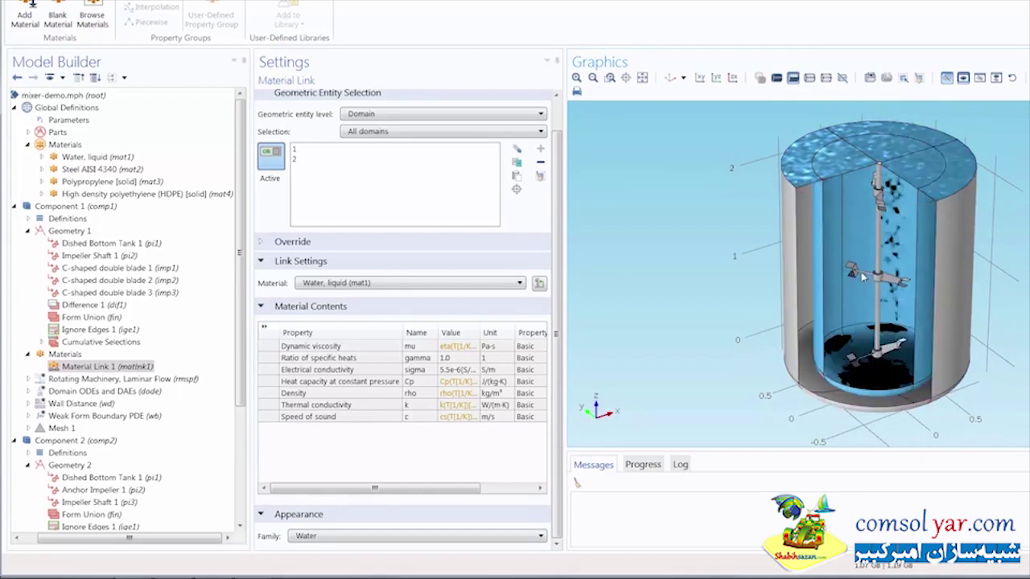
click(856, 393)
click(859, 407)
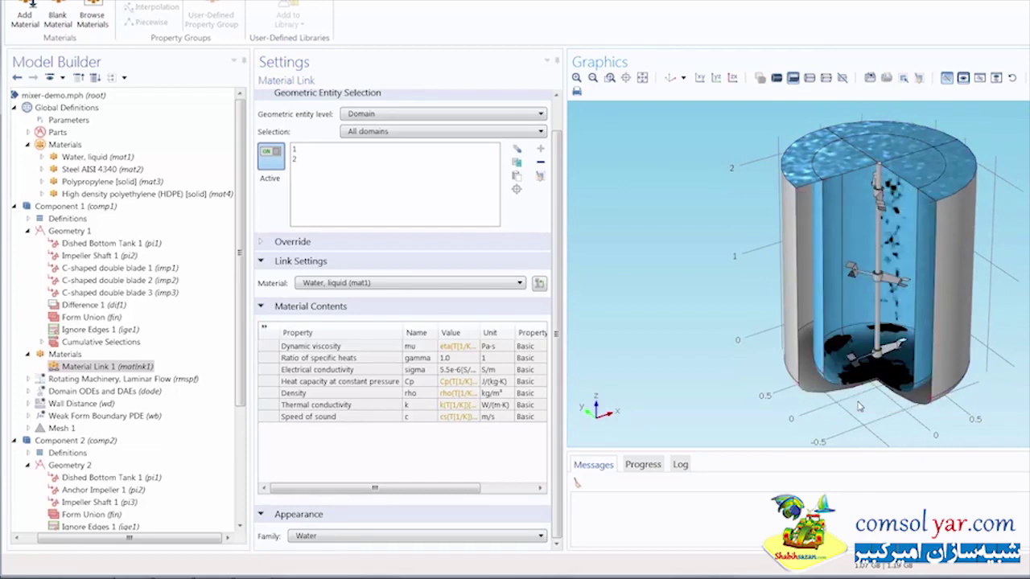
click(946, 77)
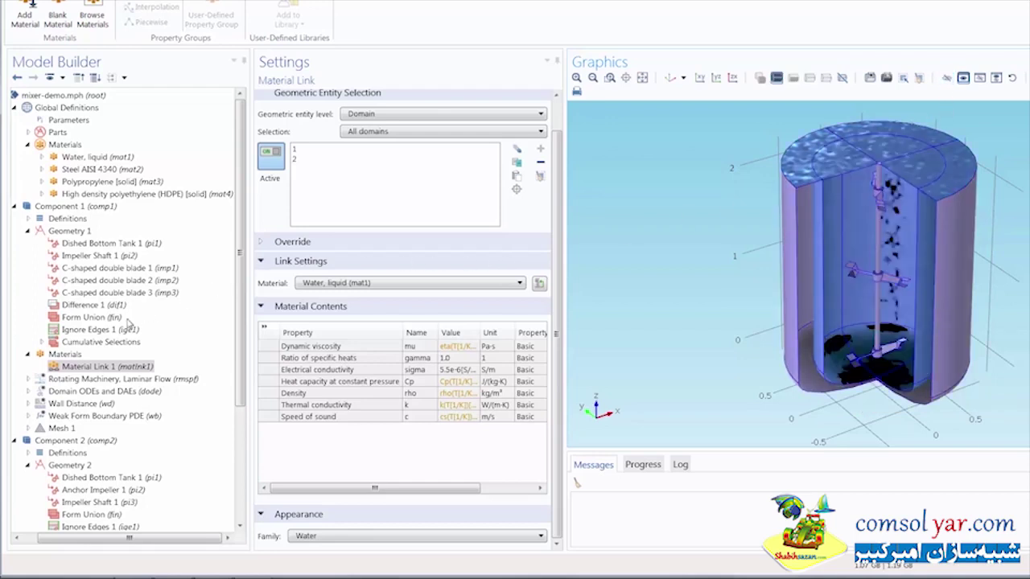
- Add a second material link in Component 1 for the outer tank domain 1 and link it to Steel AISI 4340
click(64, 354)
right_click(64, 354)
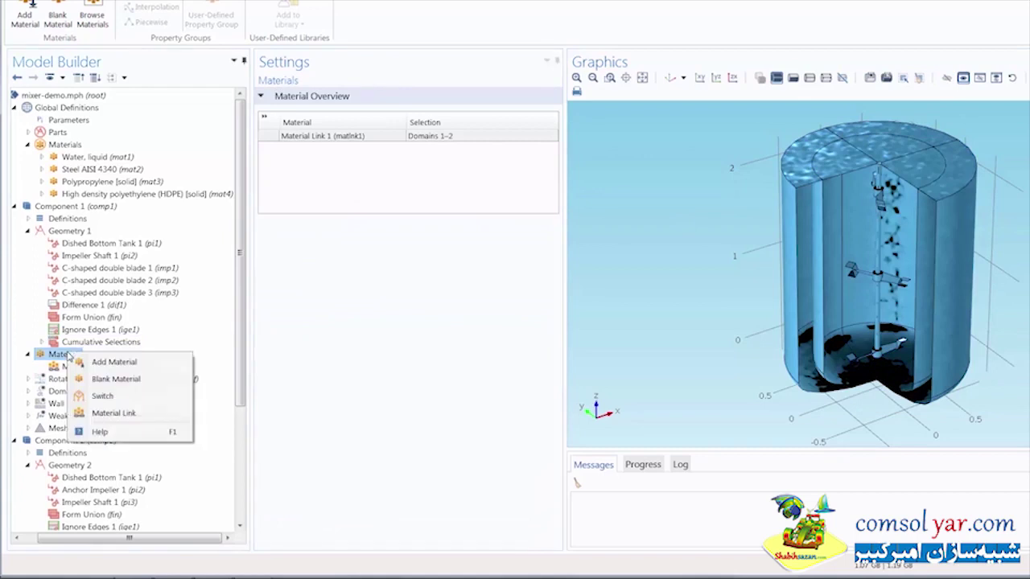
click(121, 412)
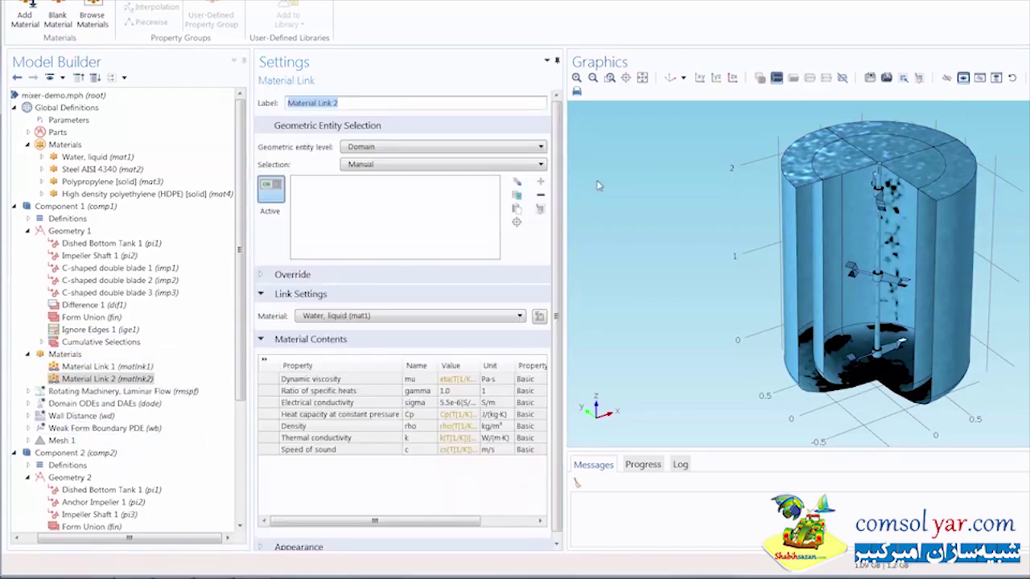
click(793, 165)
click(389, 319)
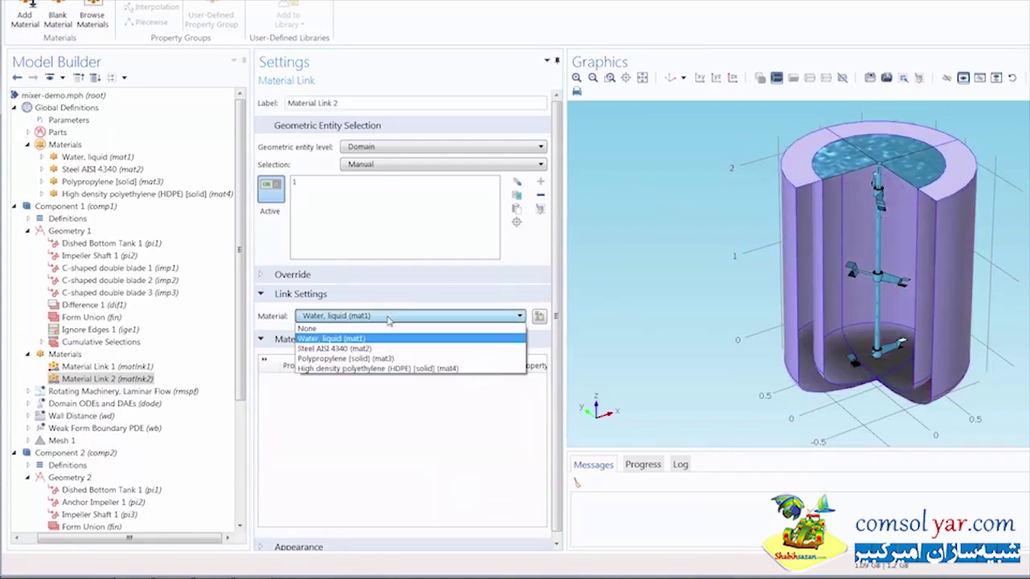
click(388, 350)
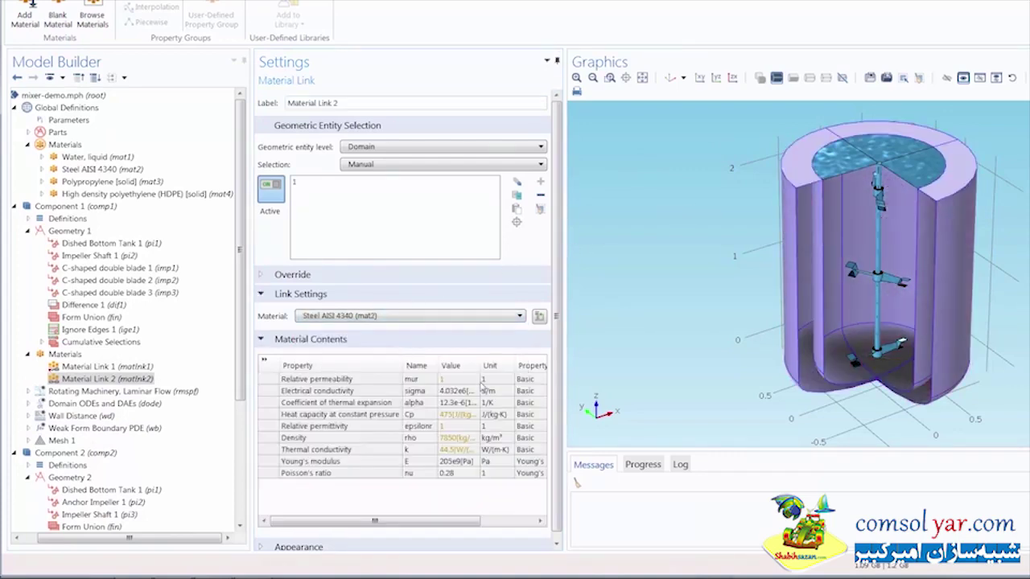
- Set the appearance family of Component 1's steel material link to Steel
scroll(547, 387, down, 1)
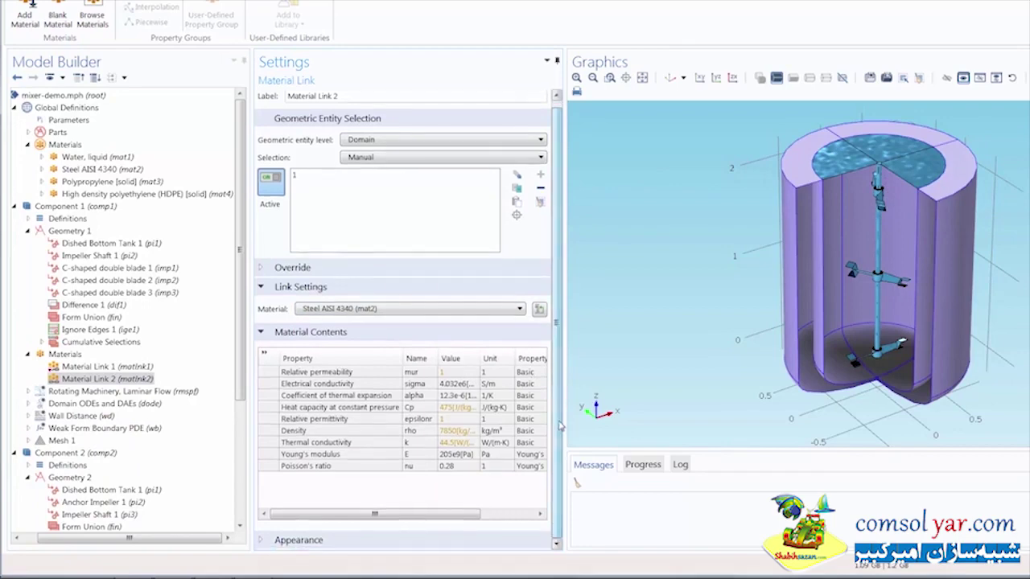
click(337, 544)
click(338, 536)
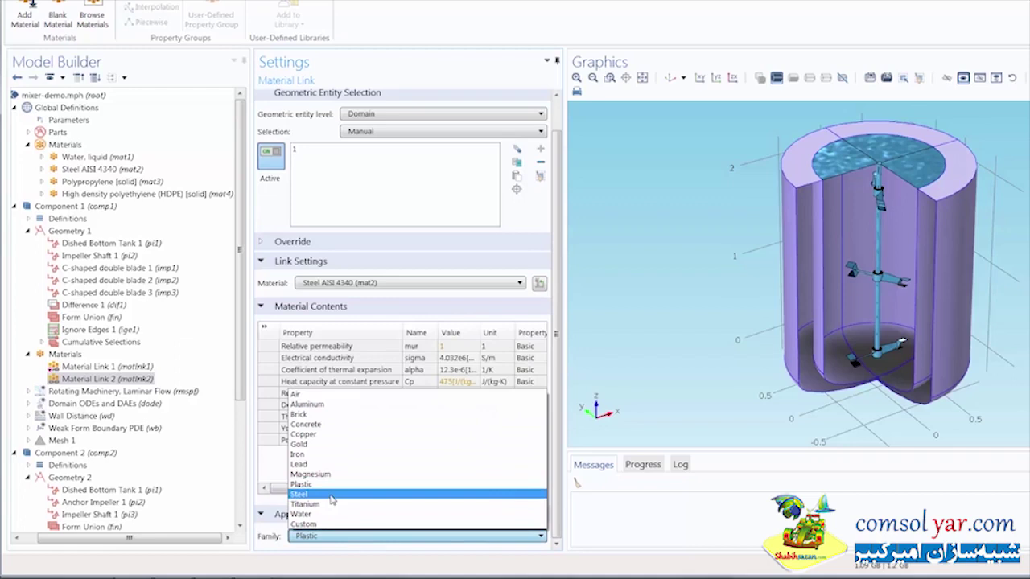
click(332, 494)
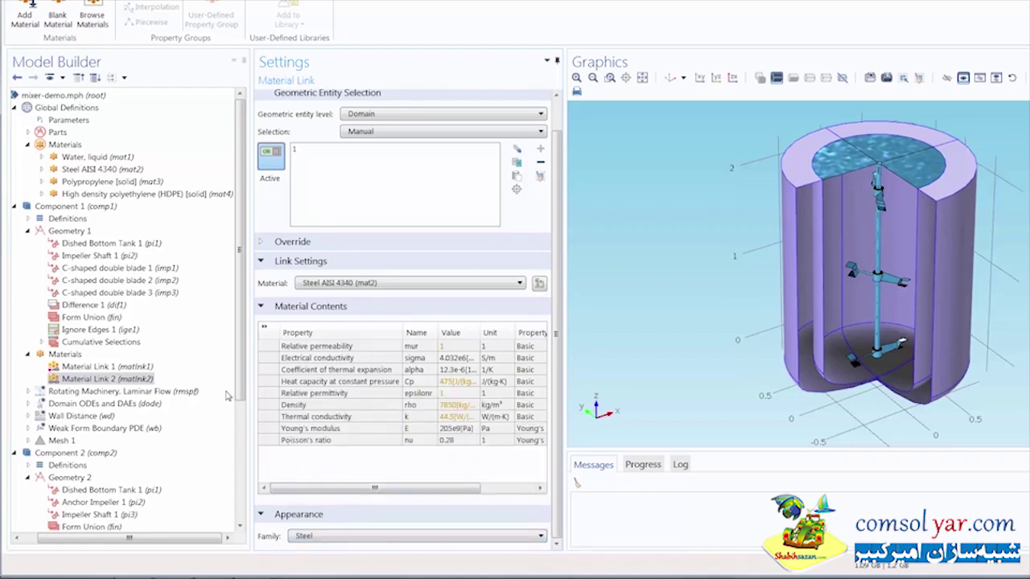
- Add a material link to Water, liquid for all domains of Component 2 and set its appearance family to Water
drag(240, 382, 240, 410)
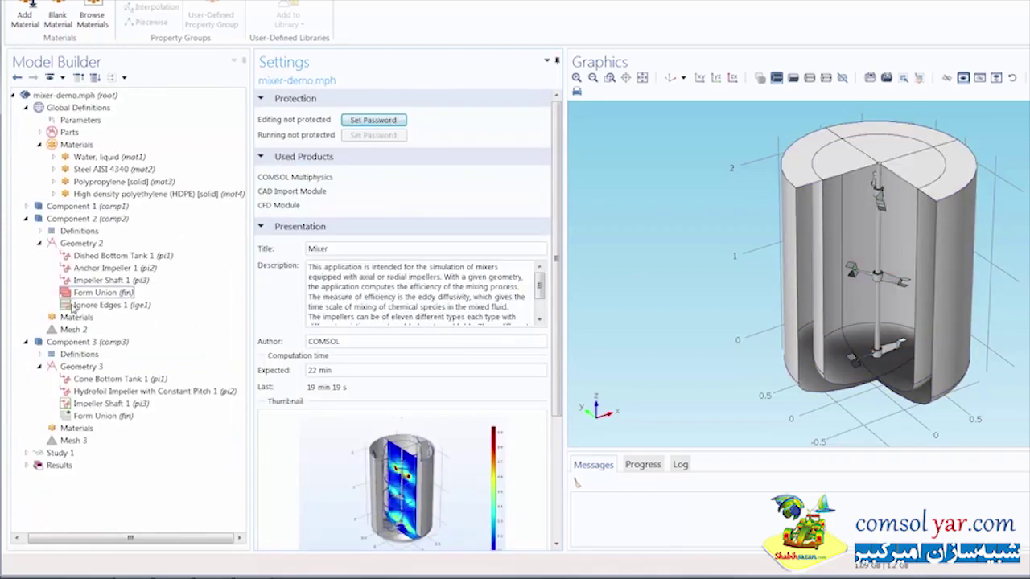
click(74, 319)
right_click(74, 319)
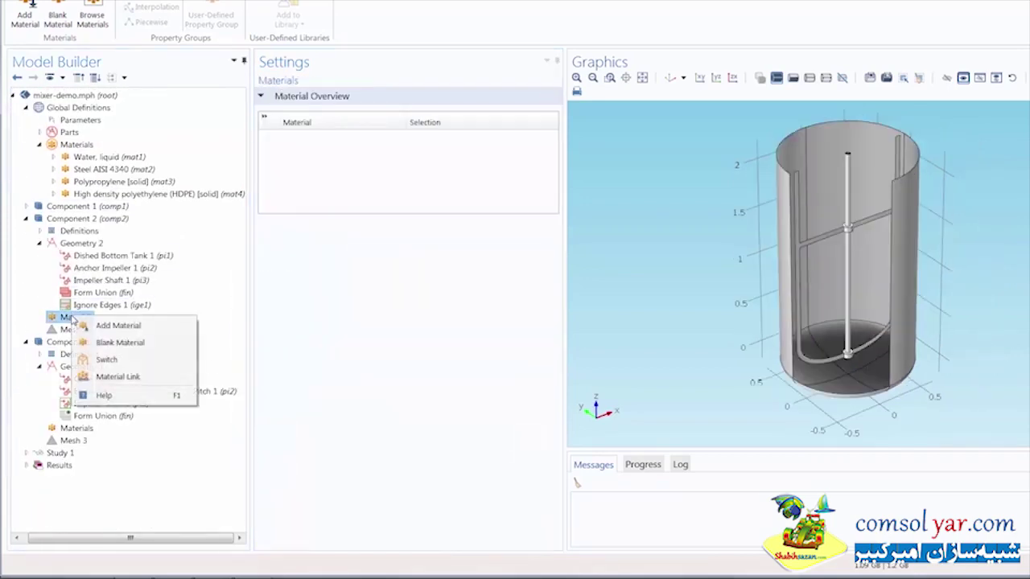
click(113, 377)
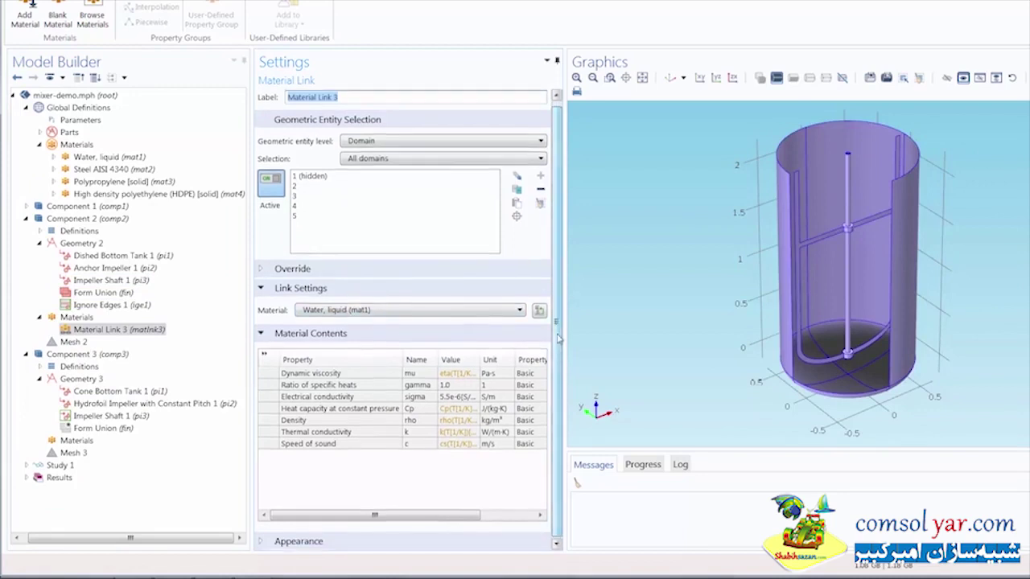
drag(561, 315, 559, 386)
click(314, 542)
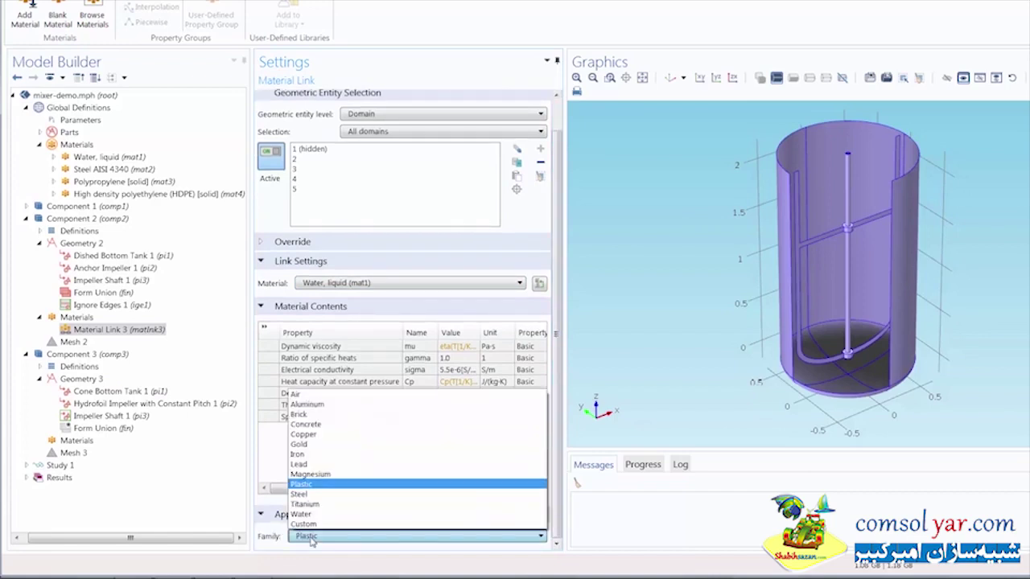
click(312, 515)
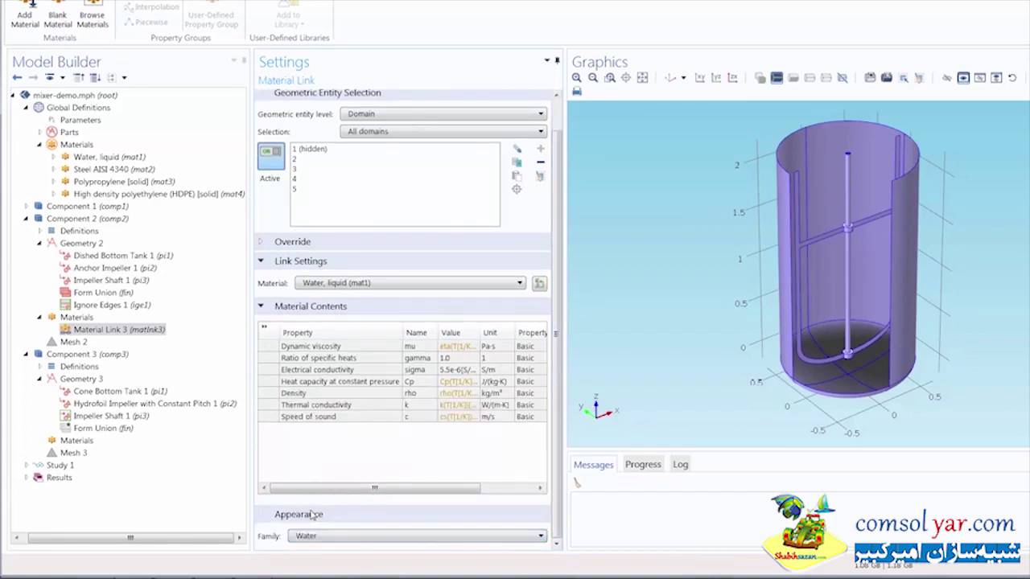
- Reset hiding for Component 2, and hide the front boundaries of its tank and inner region to expose the anchor impeller
click(1011, 81)
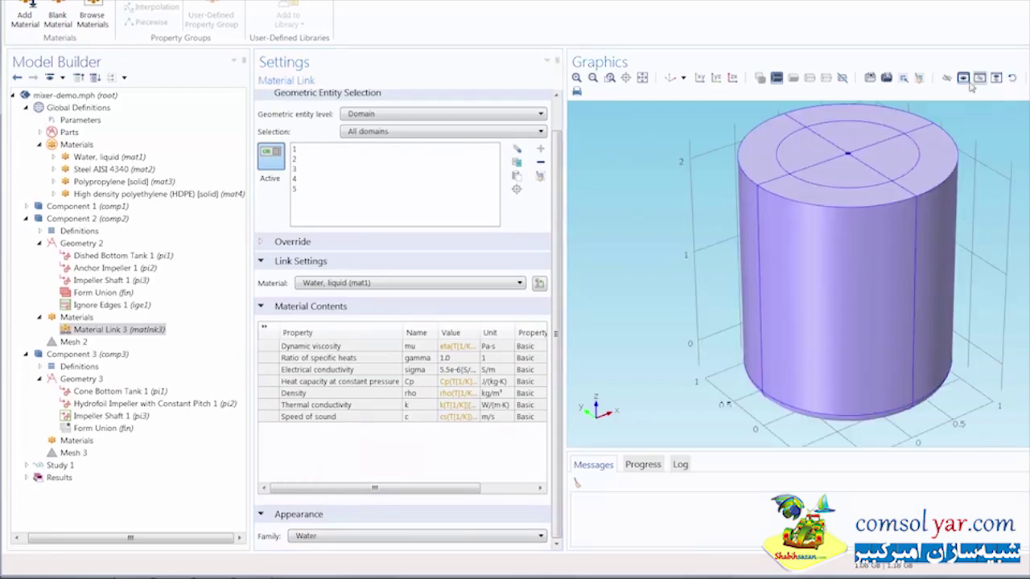
click(793, 78)
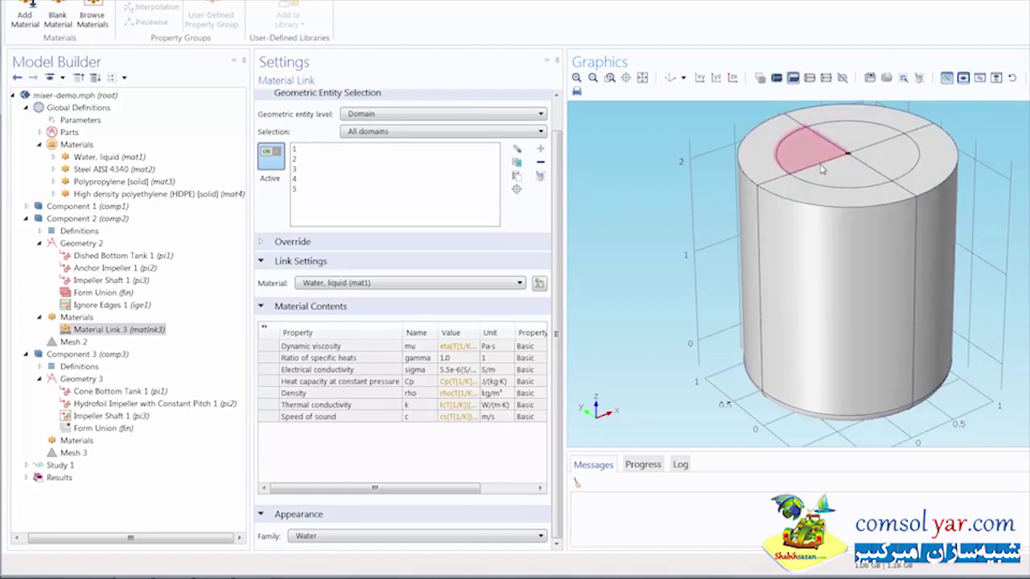
click(832, 201)
click(827, 244)
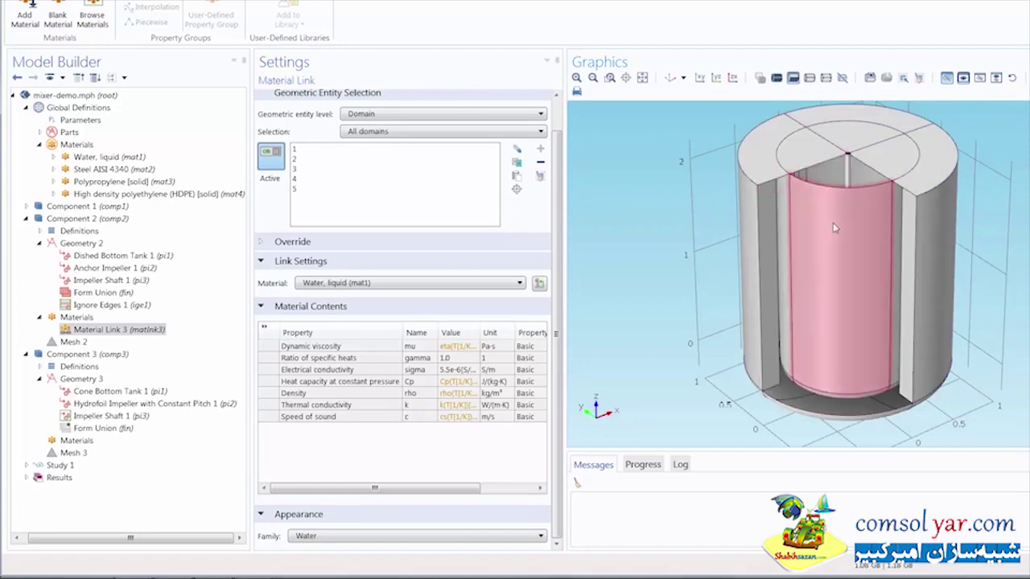
click(832, 222)
click(946, 78)
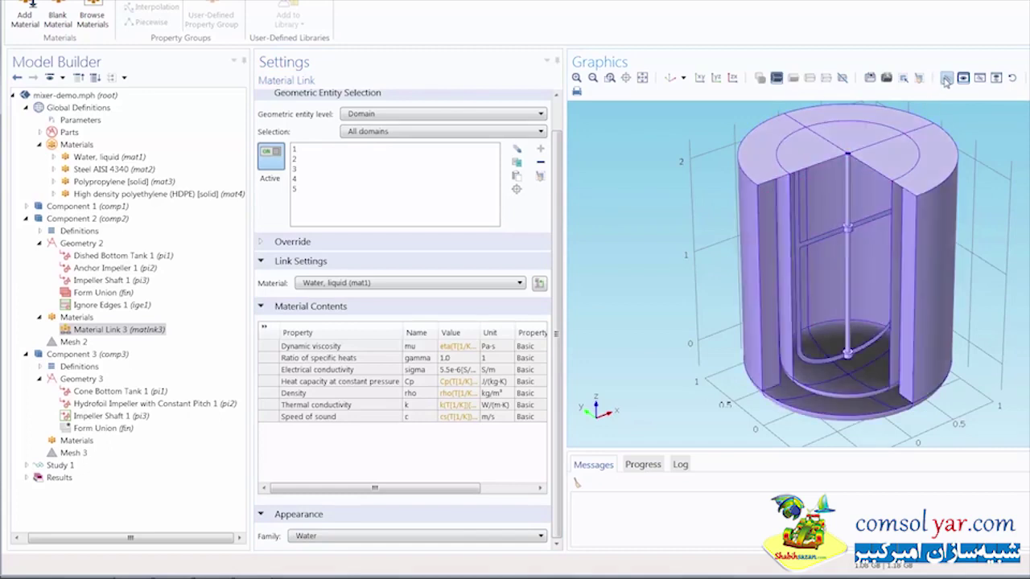
- Add a material link in Component 2 for the outer tank domain 1 and link it to Polypropylene [solid]
click(76, 318)
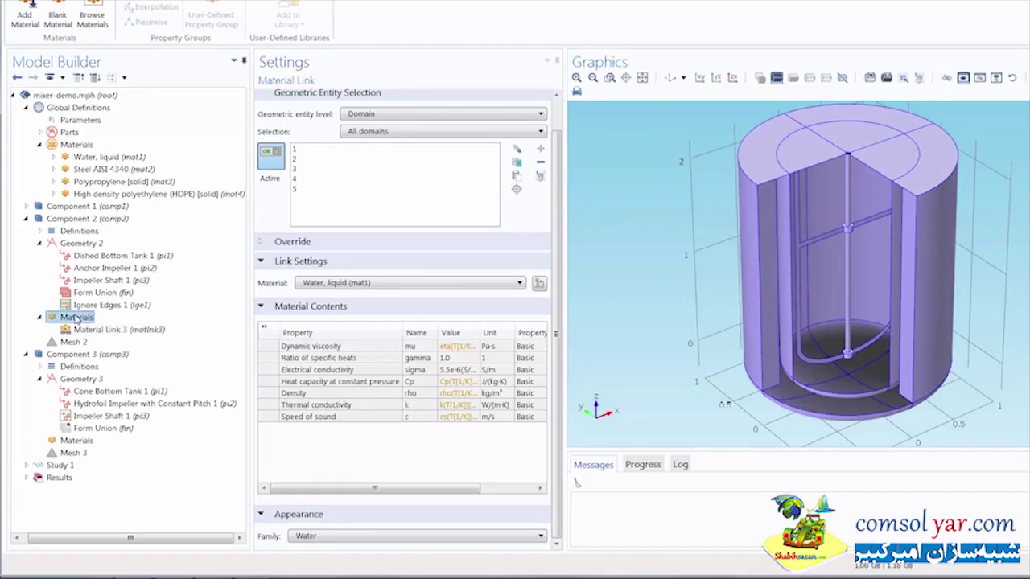
right_click(75, 317)
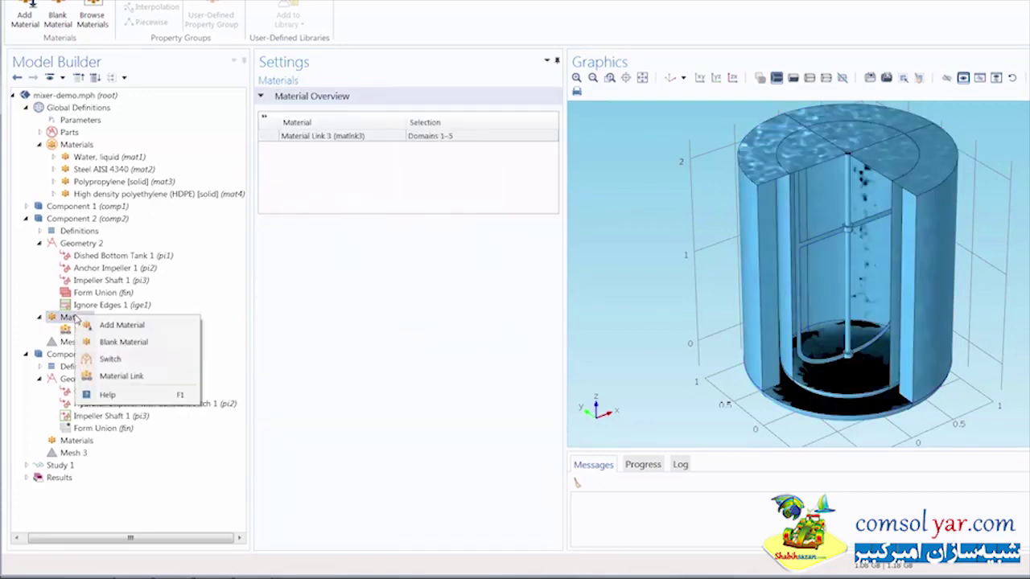
click(121, 377)
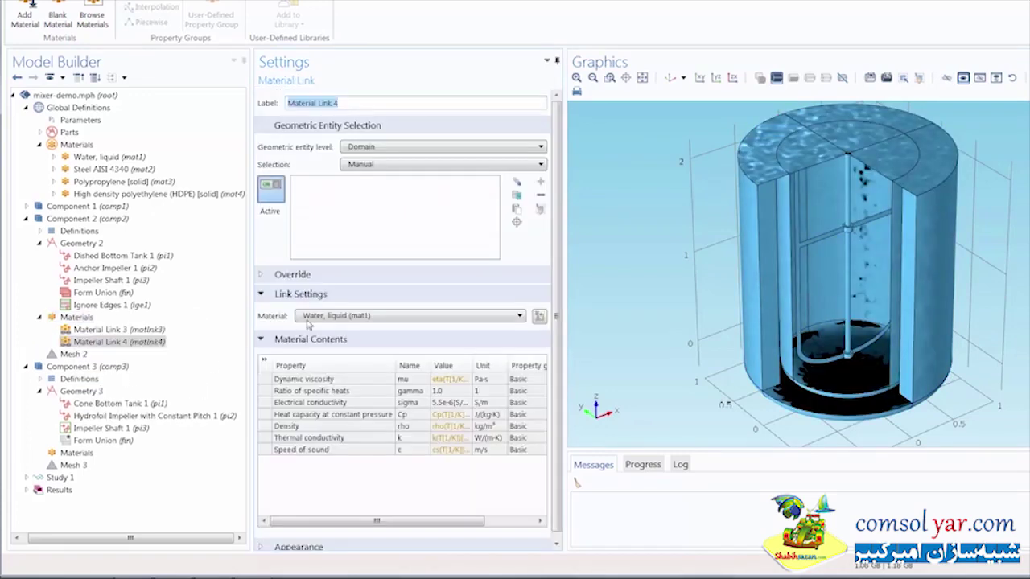
click(754, 175)
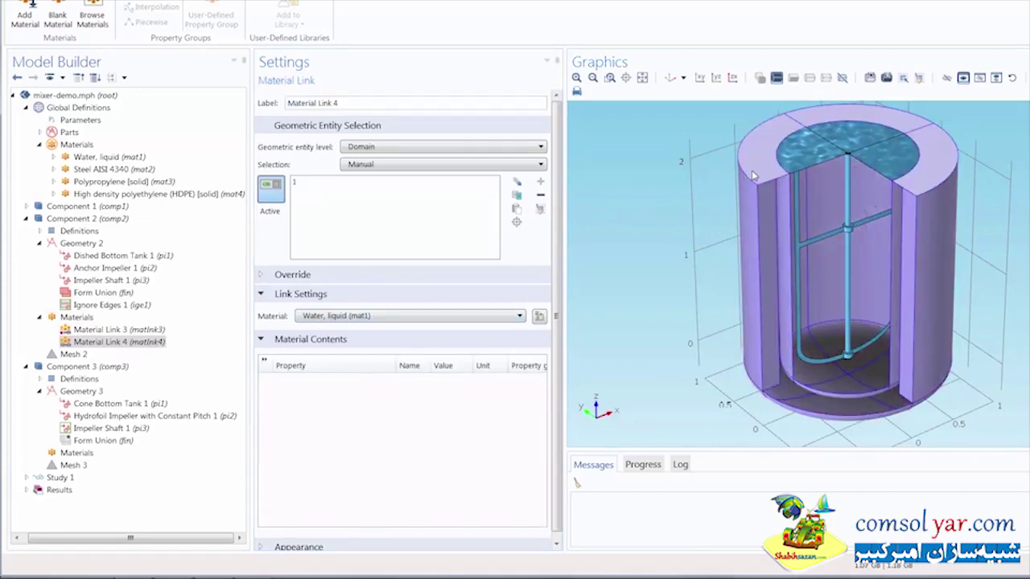
click(363, 318)
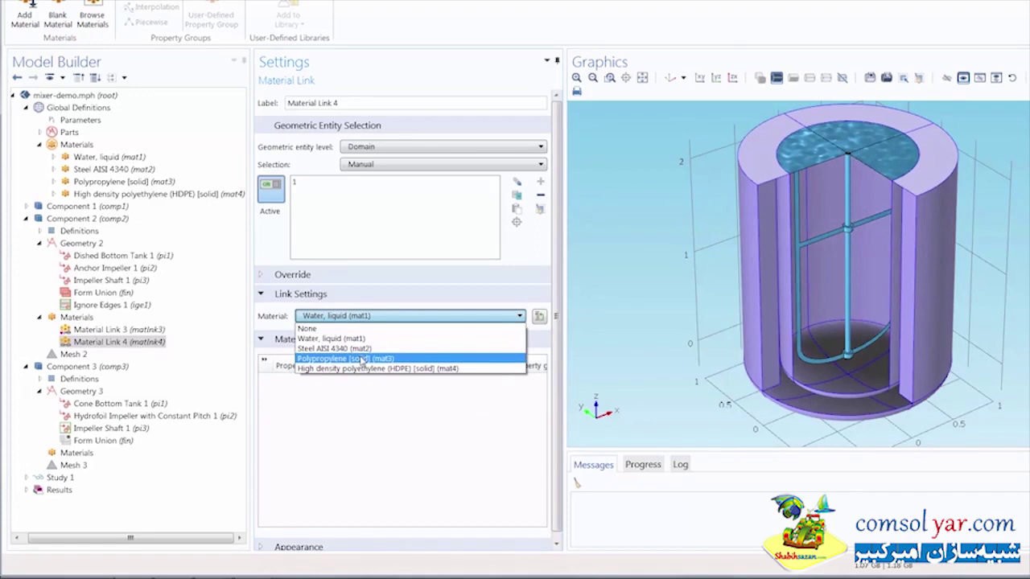
click(362, 359)
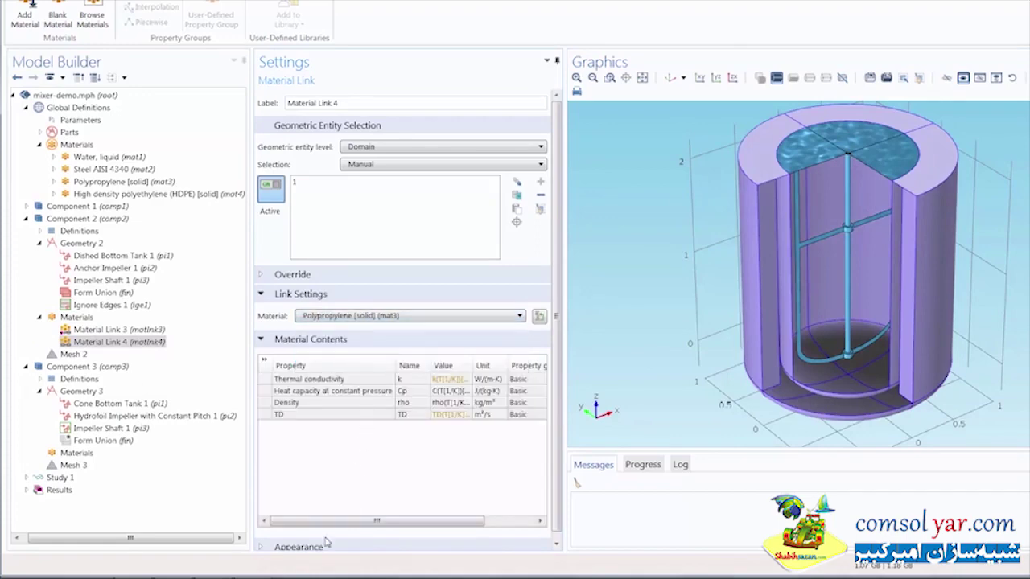
scroll(325, 543, down, 2)
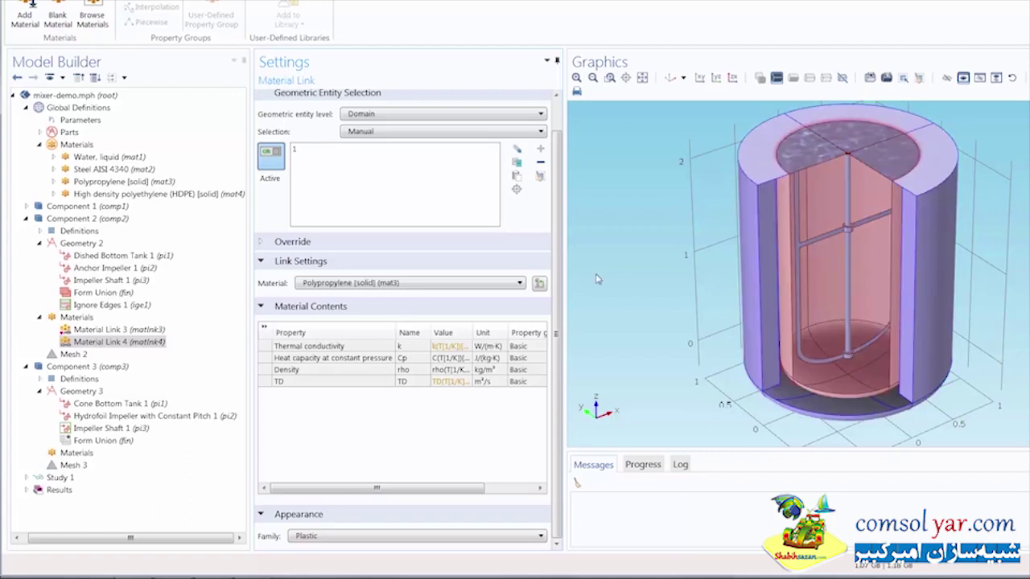
- Add a material link in Component 2 for the impeller shaft and hub domains 3, 4 and 5, linked to Steel AISI 4340
right_click(79, 317)
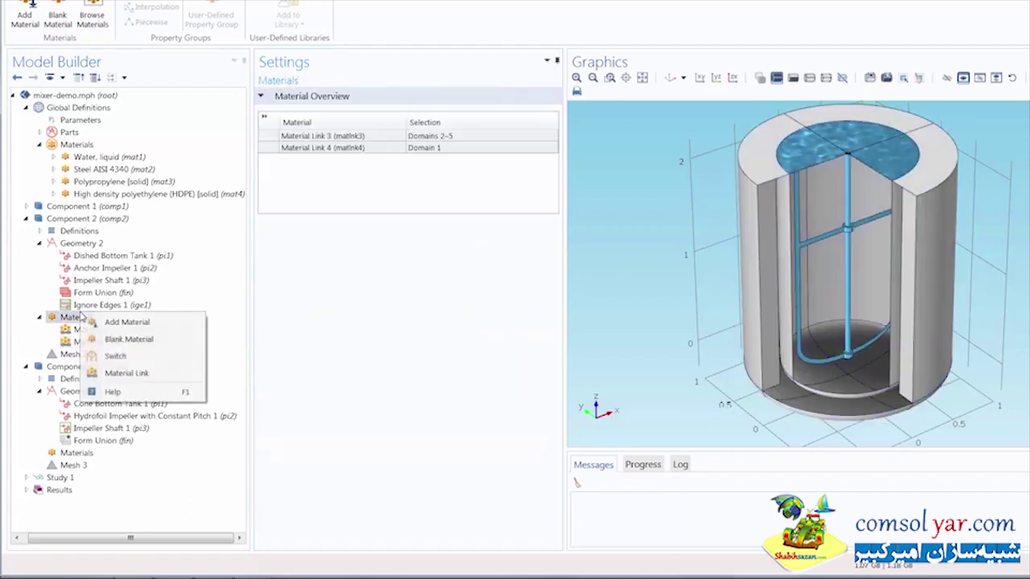
click(140, 373)
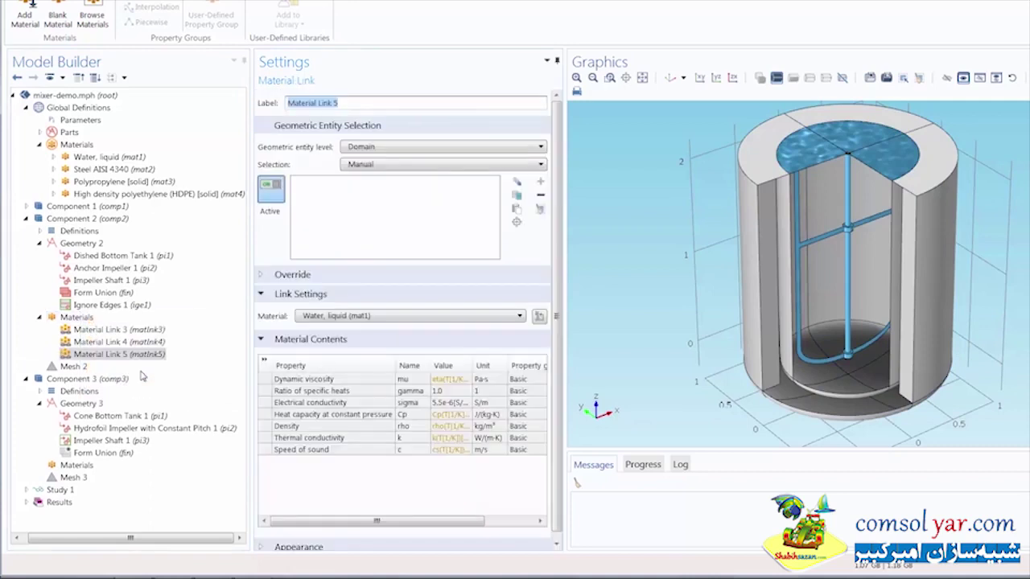
click(847, 224)
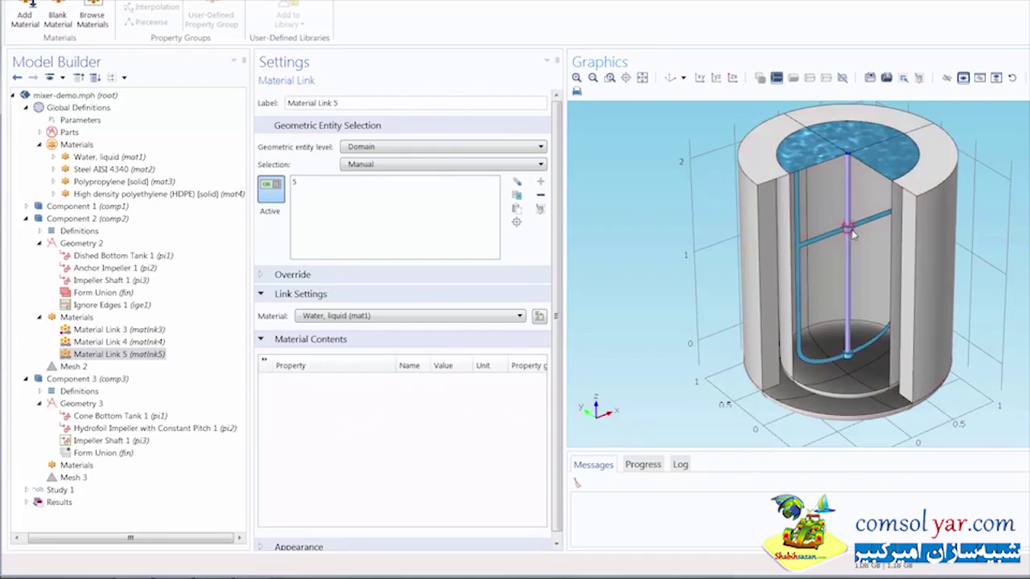
click(848, 360)
click(424, 316)
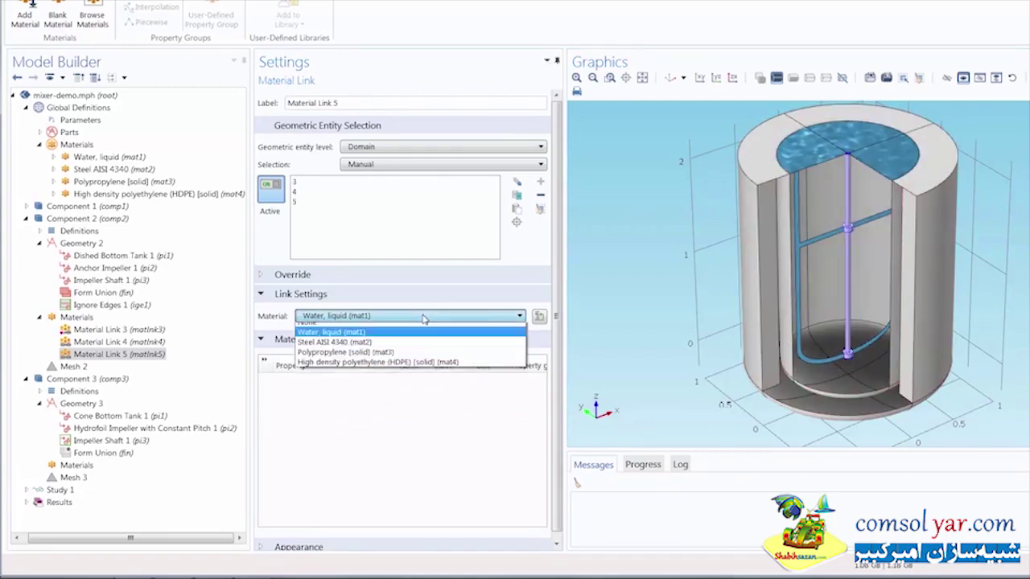
click(420, 347)
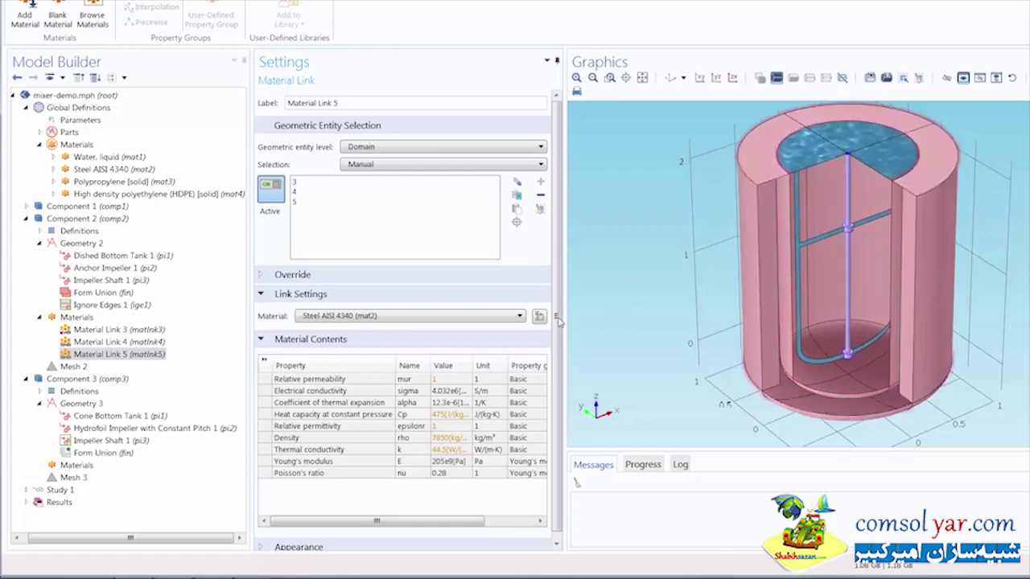
- Add a boundary-level material link in Component 2 for anchor impeller boundaries 14 and 46, linked to Steel AISI 4340
click(80, 318)
right_click(87, 320)
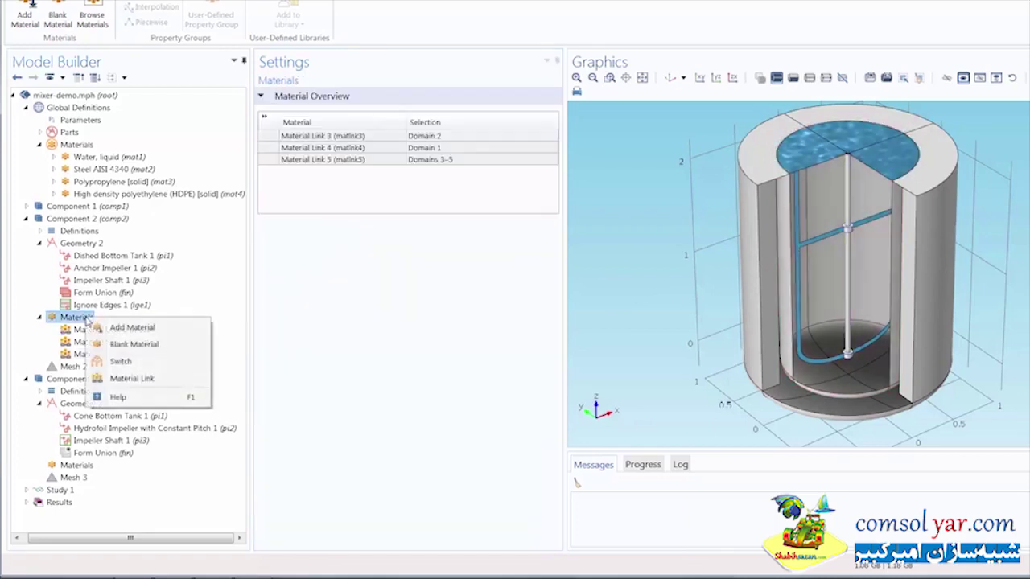
click(116, 377)
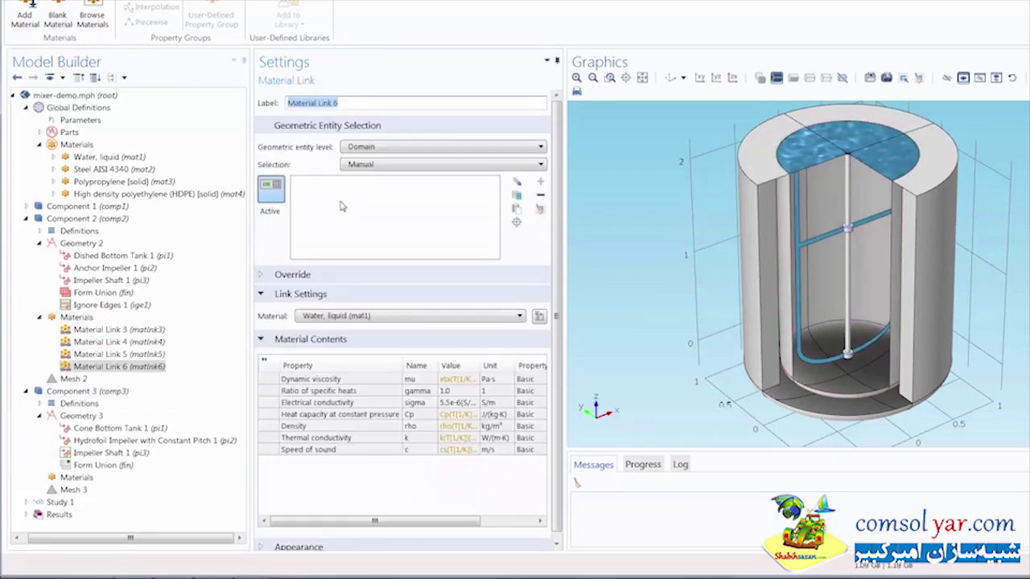
click(379, 147)
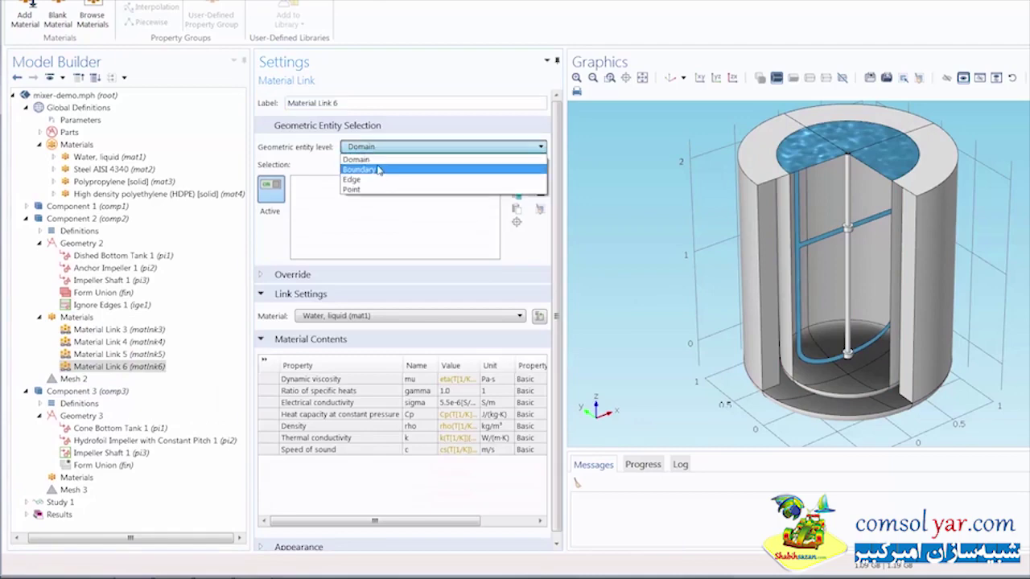
click(380, 167)
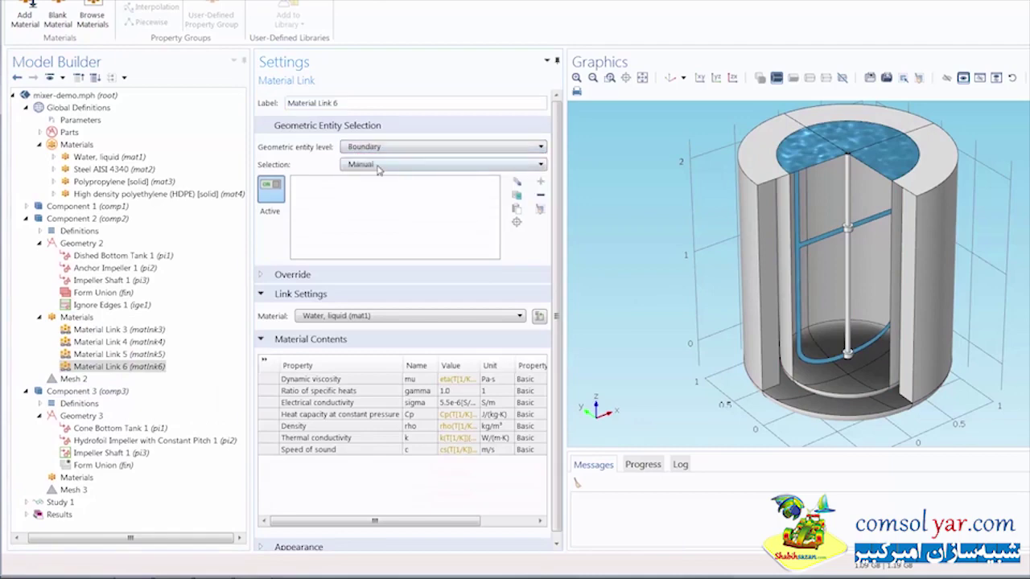
click(798, 248)
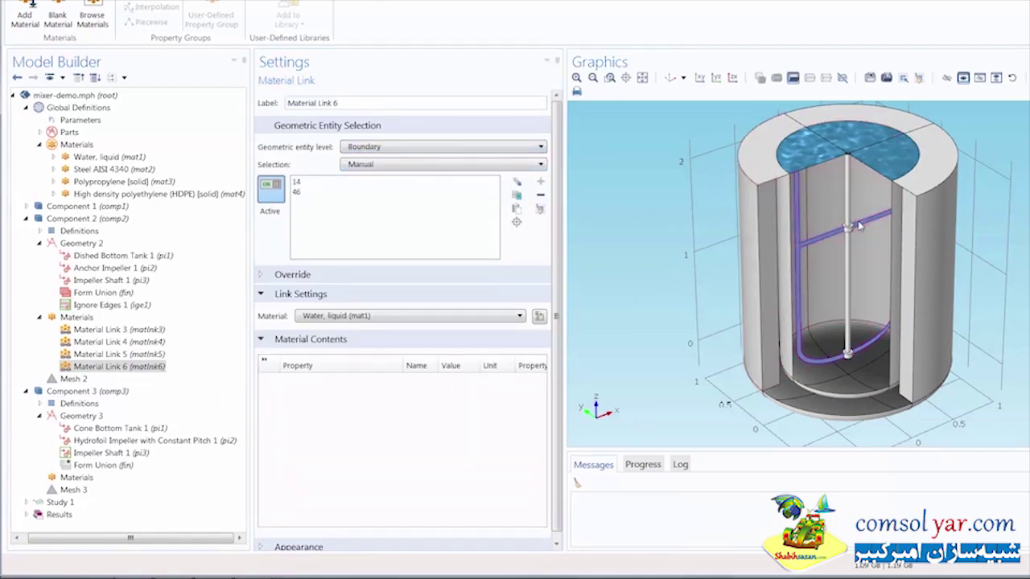
click(348, 317)
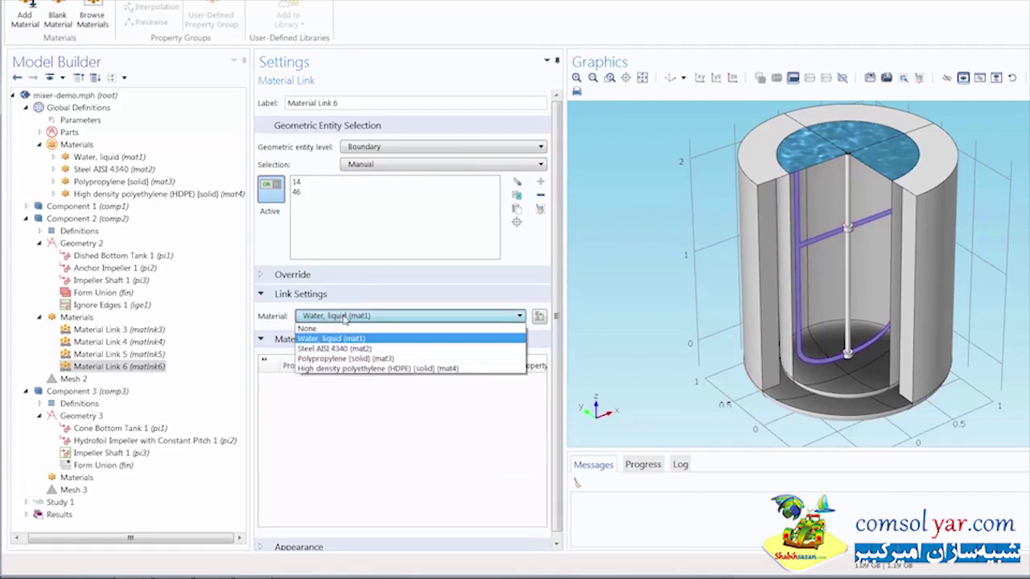
click(347, 348)
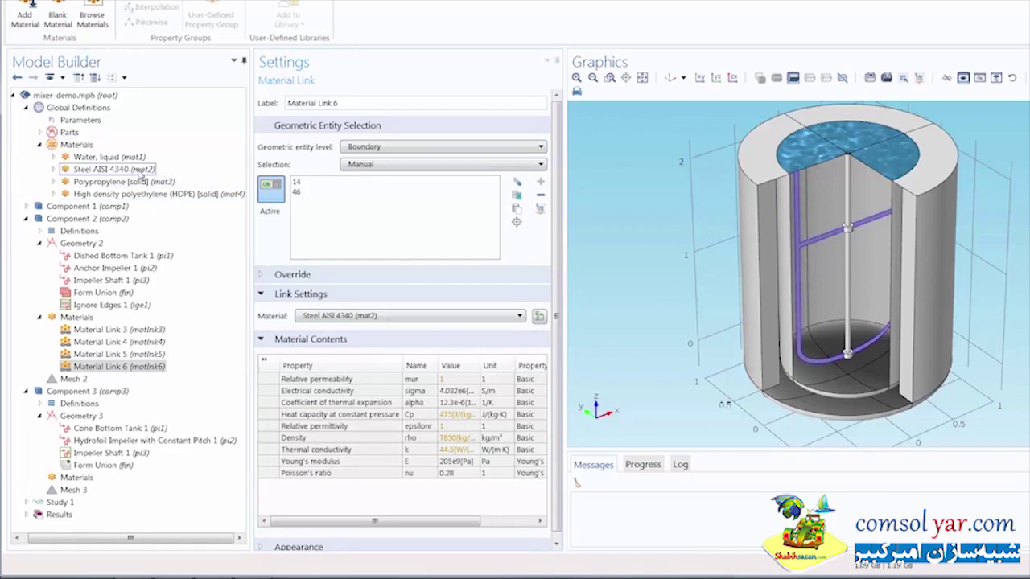
- Review the settings of the global materials Steel AISI 4340, Polypropylene [solid] and Water, liquid
click(121, 169)
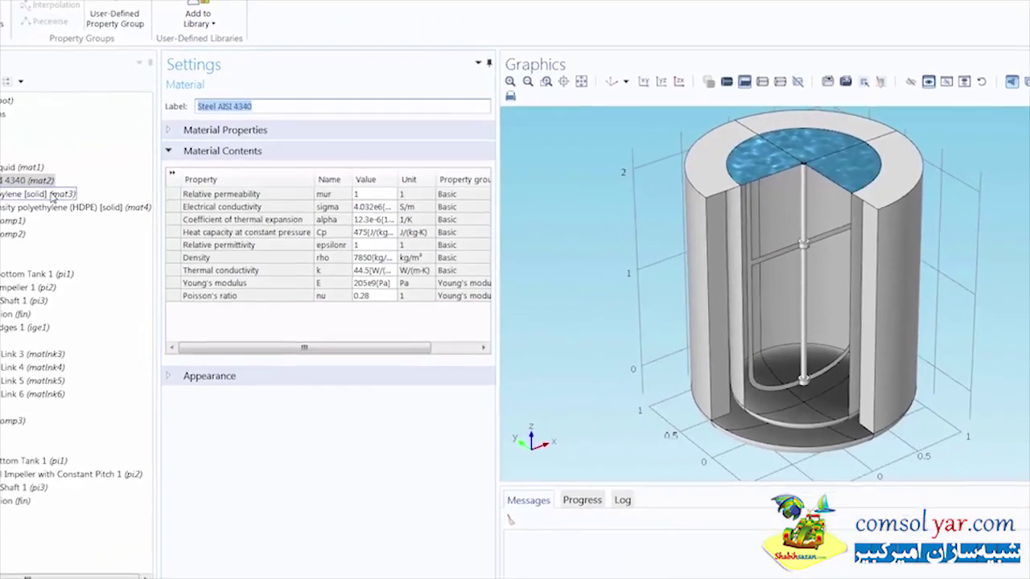
click(53, 195)
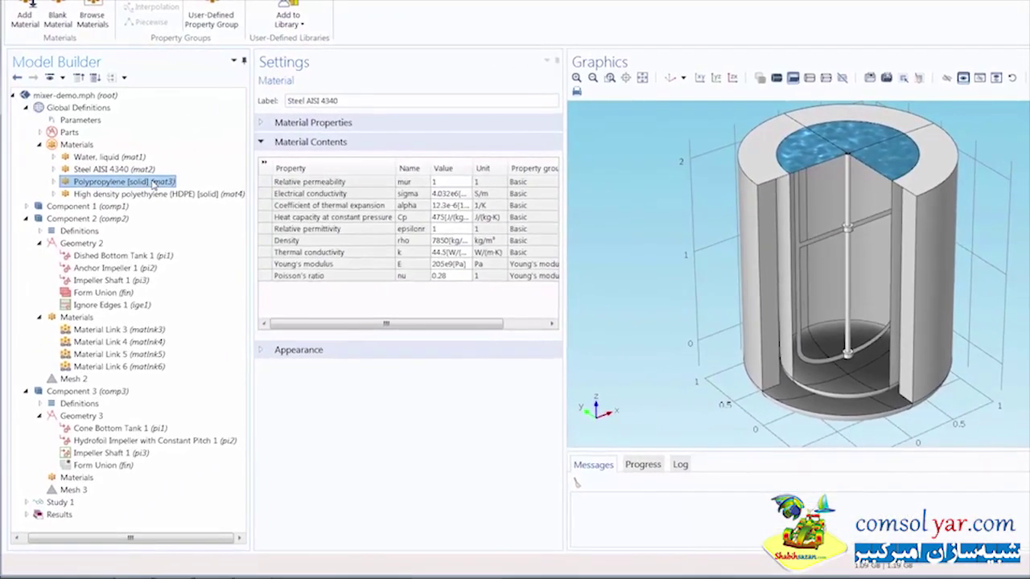
click(40, 168)
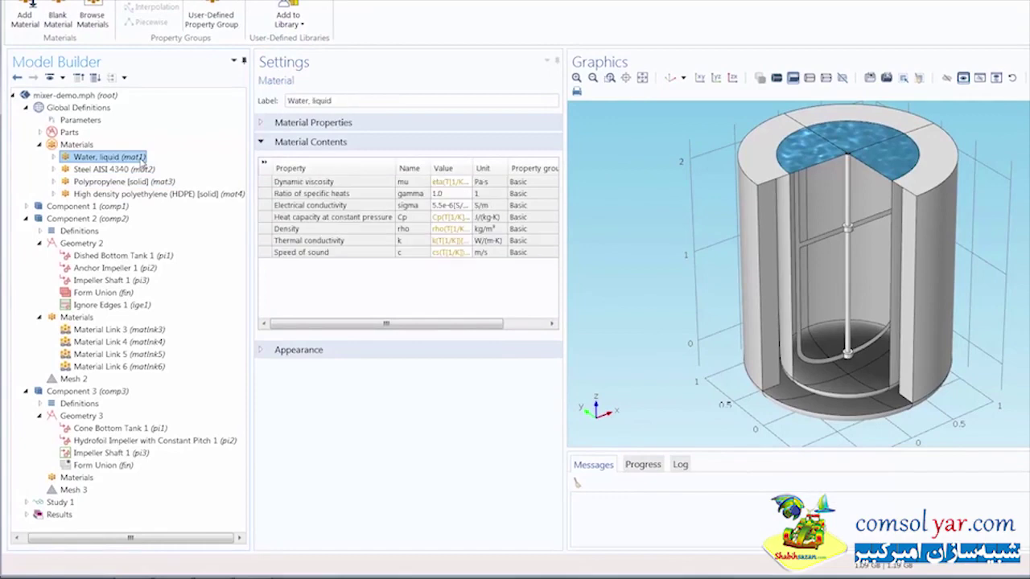